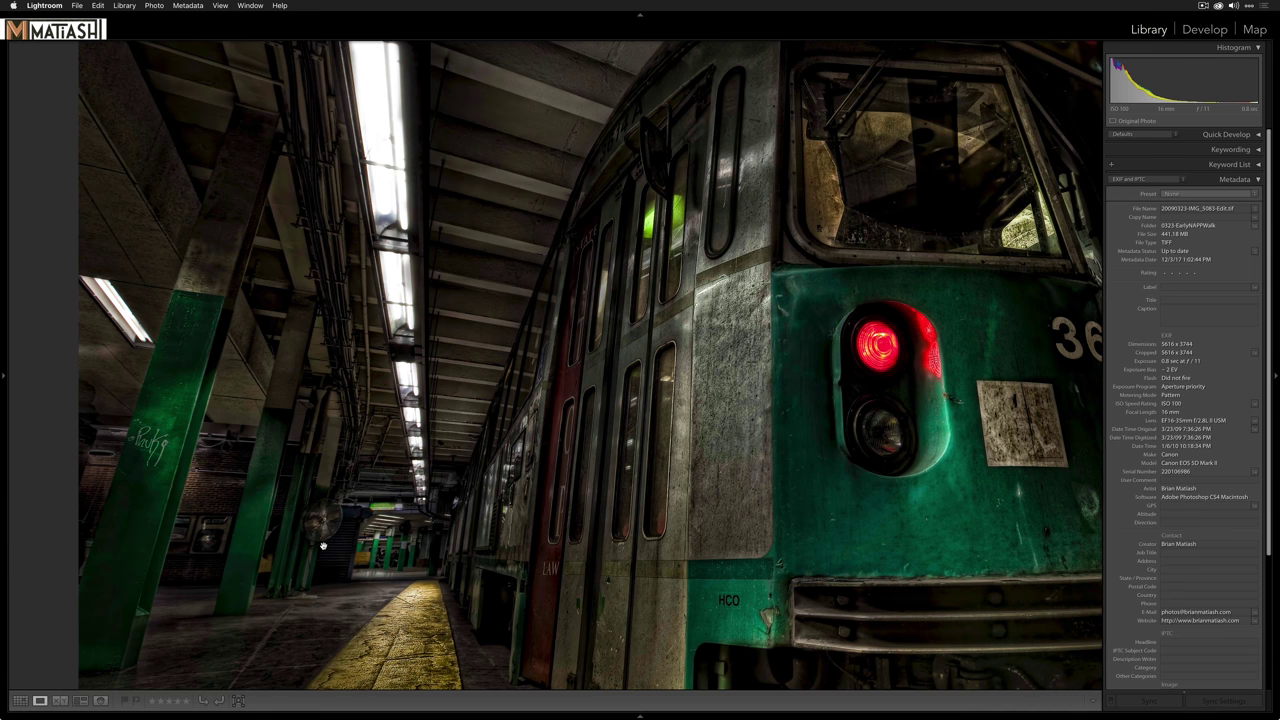
Return to the photo grid and open the HDR merge preview for the five bracketed DNG exposures.
key(Right)
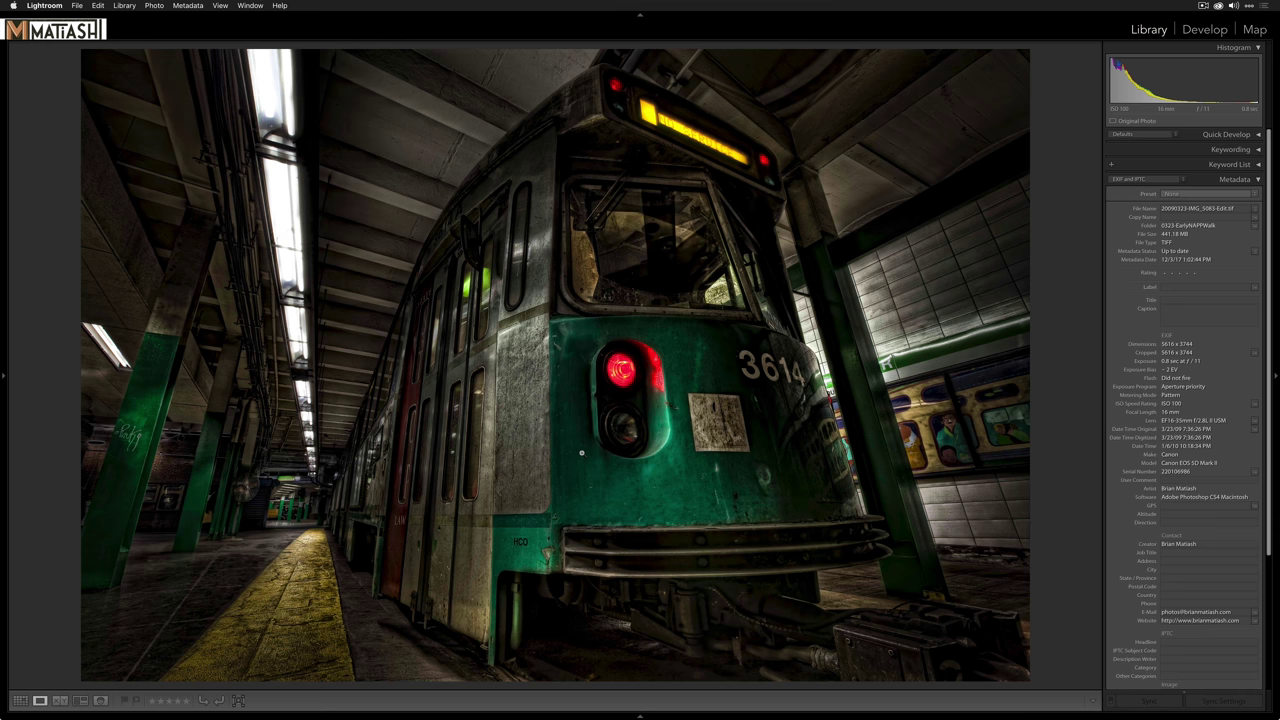
key(g)
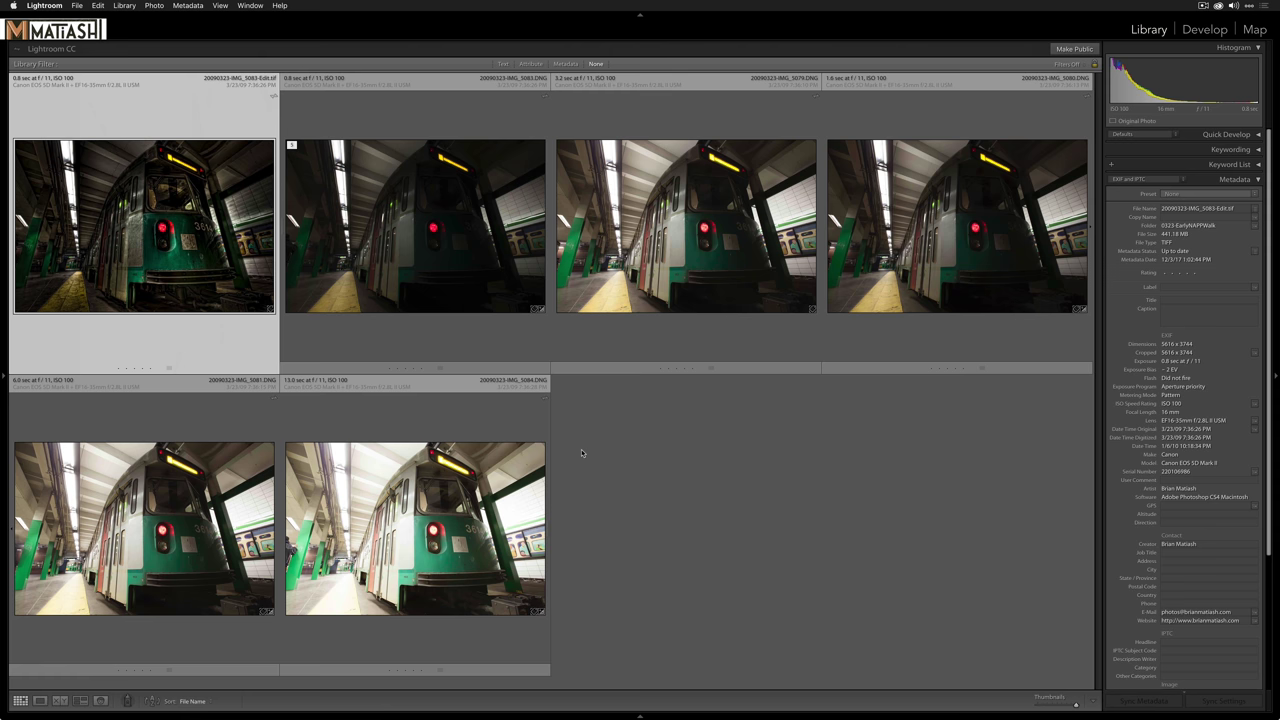
click(429, 244)
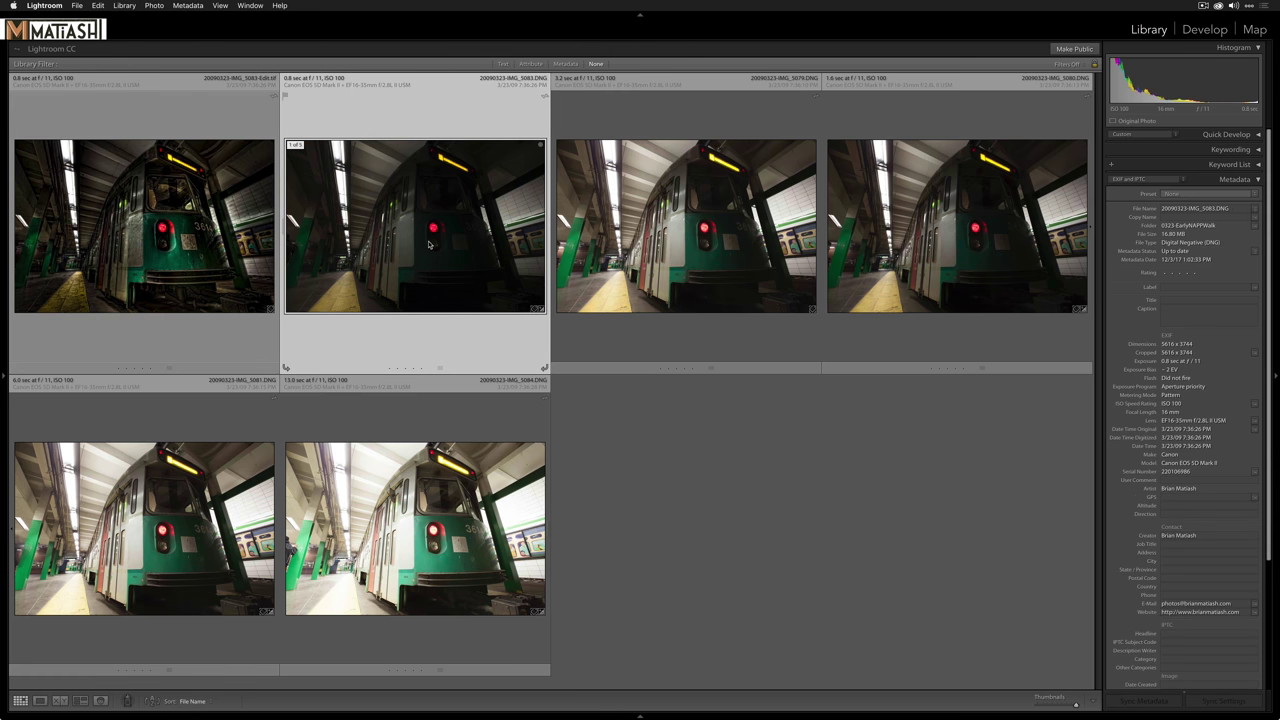
key(super+a)
right_click(433, 488)
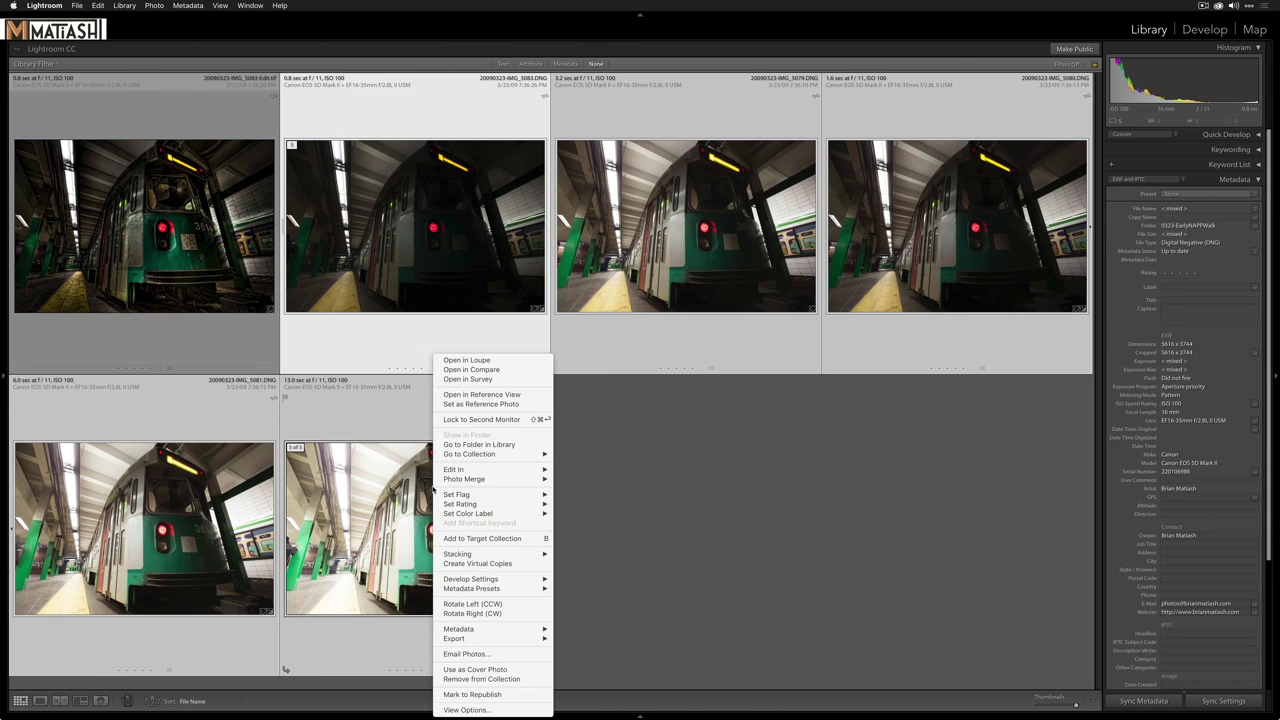
mouse_move(467, 482)
click(560, 483)
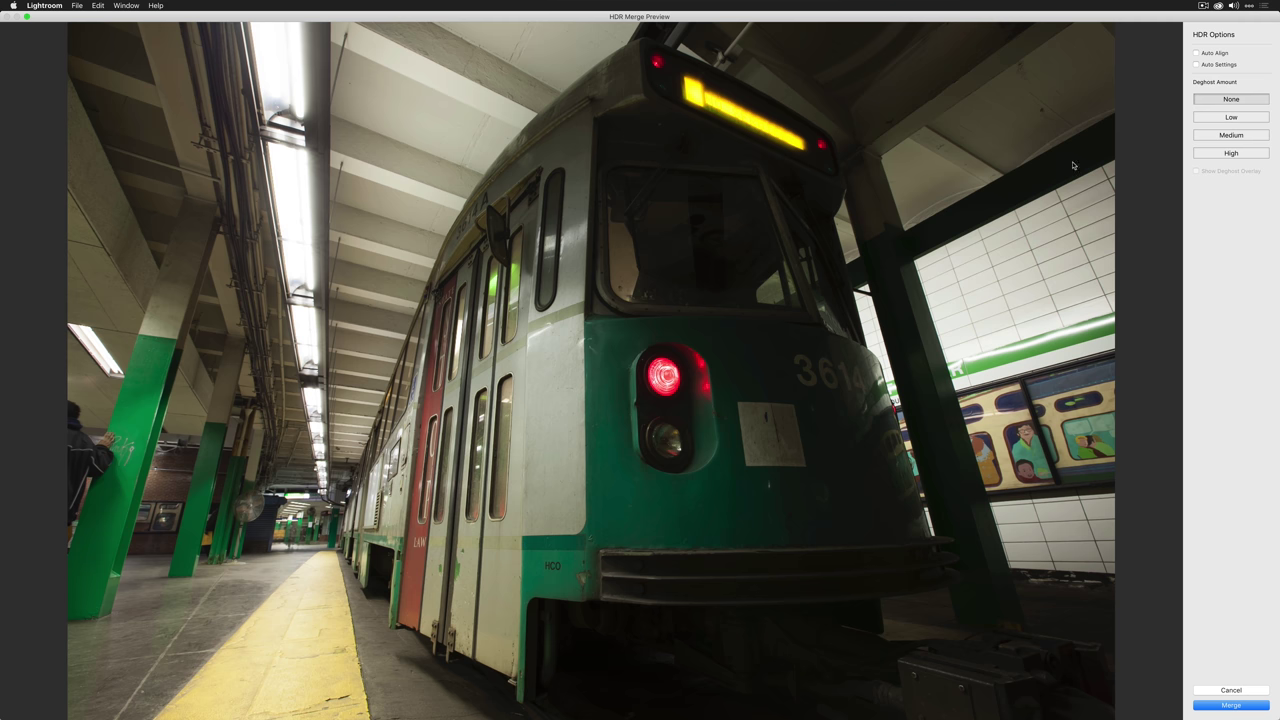
Set the deghost amount to Low, check the deghost overlay, and merge the exposures with the overlay hidden.
click(1213, 120)
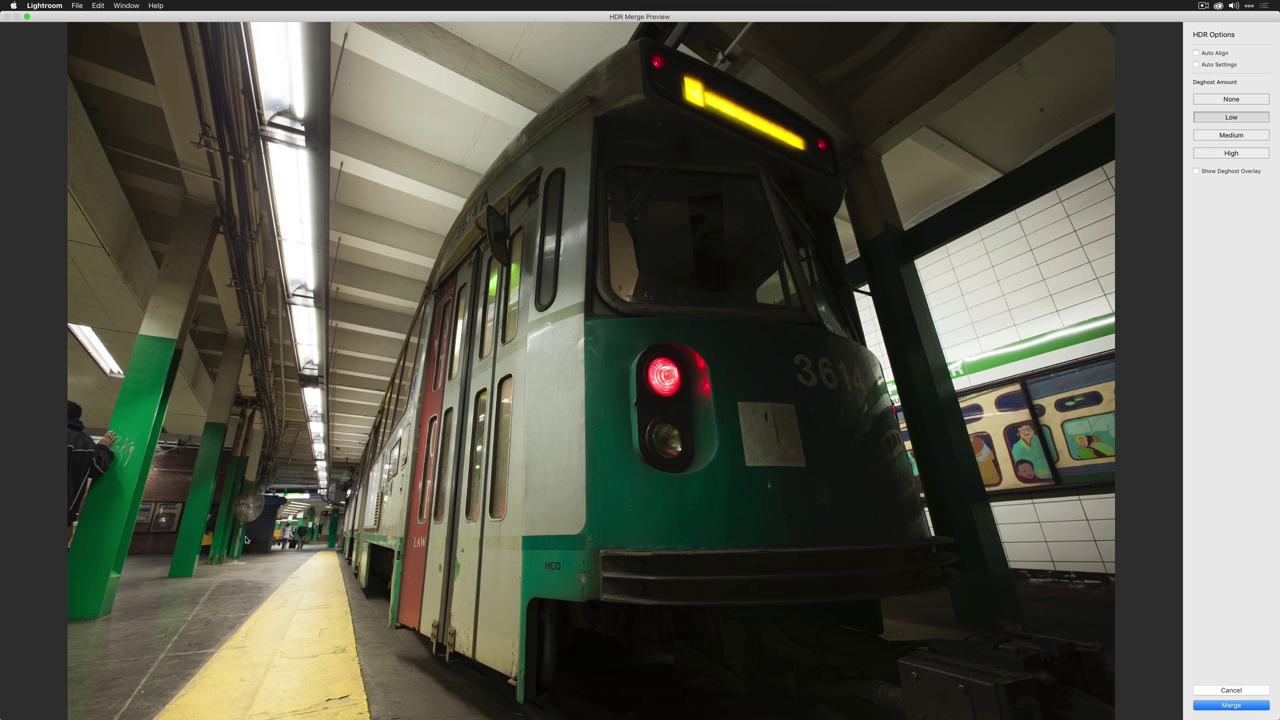
click(1195, 171)
click(1195, 171)
click(1195, 171)
click(1195, 171)
click(1195, 171)
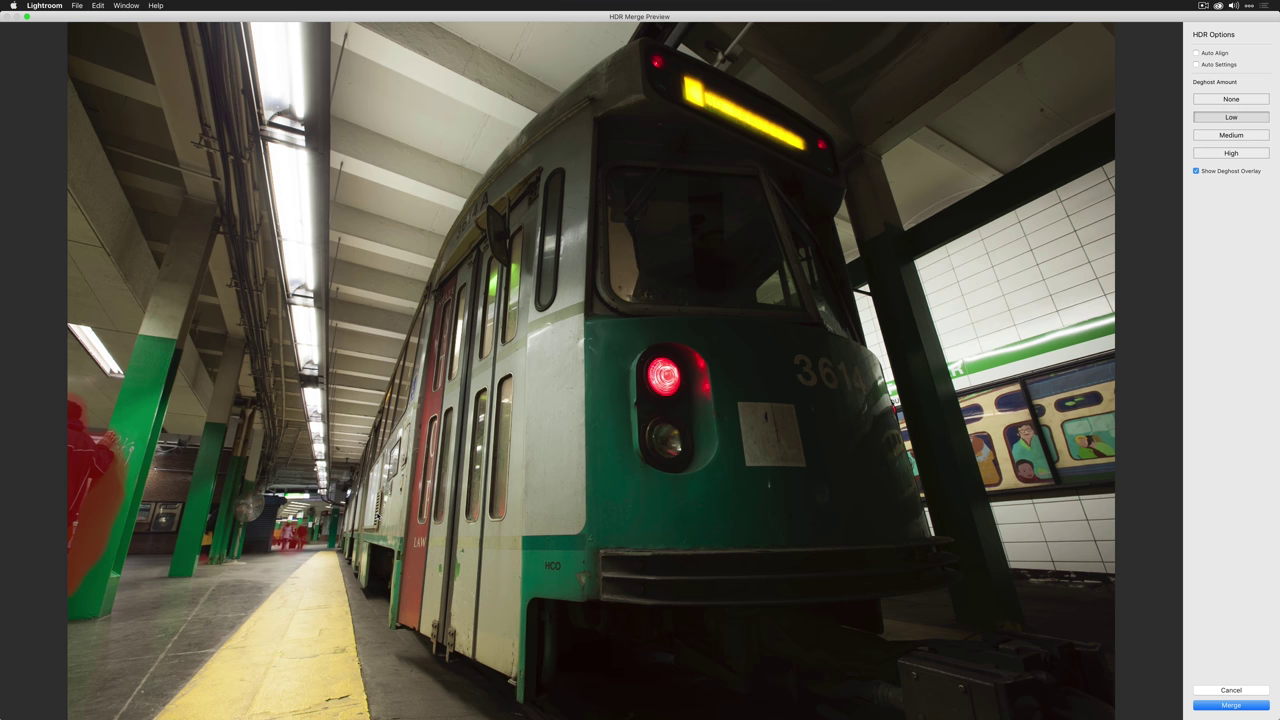
click(1195, 171)
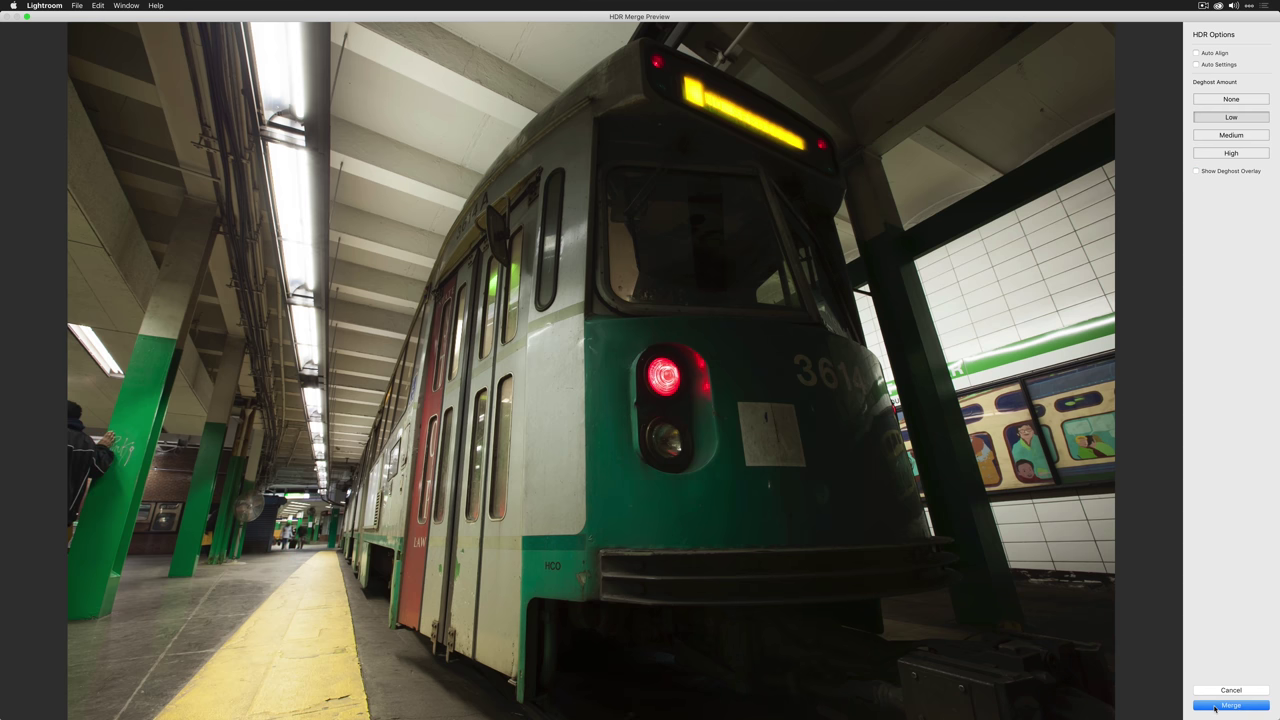
click(1216, 706)
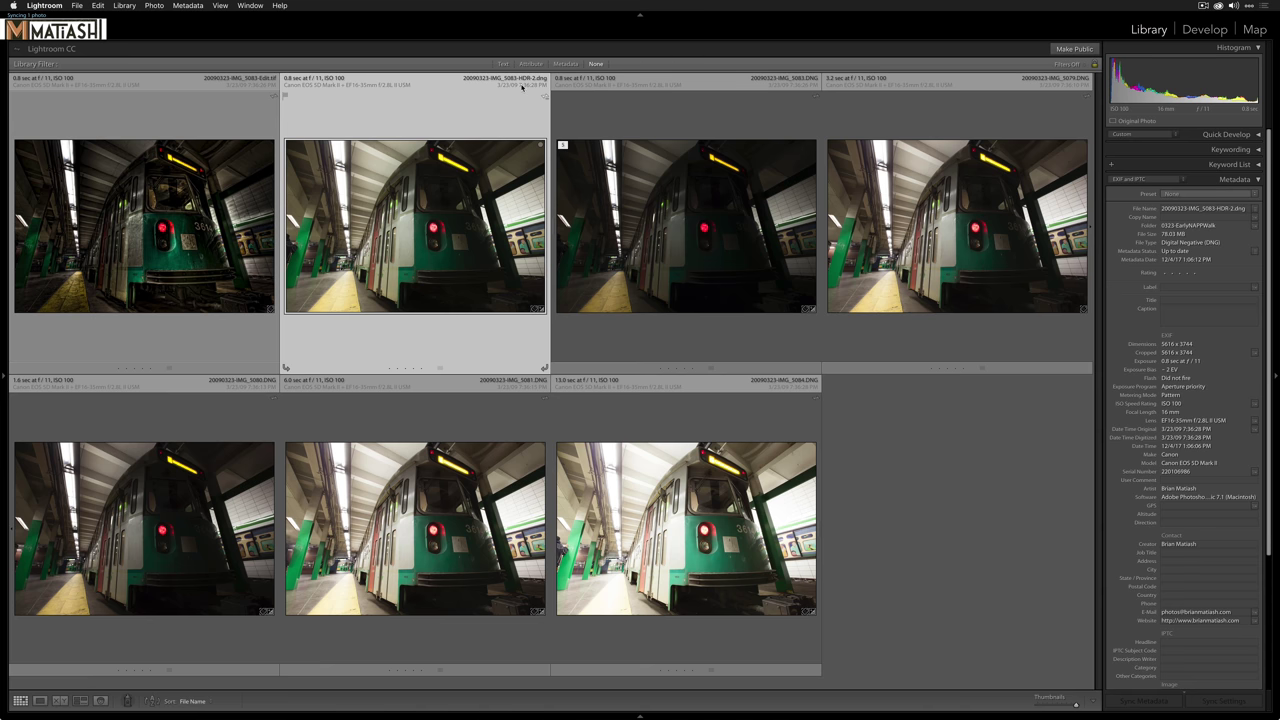
Open the merged HDR DNG in the Develop module and raise its Exposure to about +0.65.
click(270, 219)
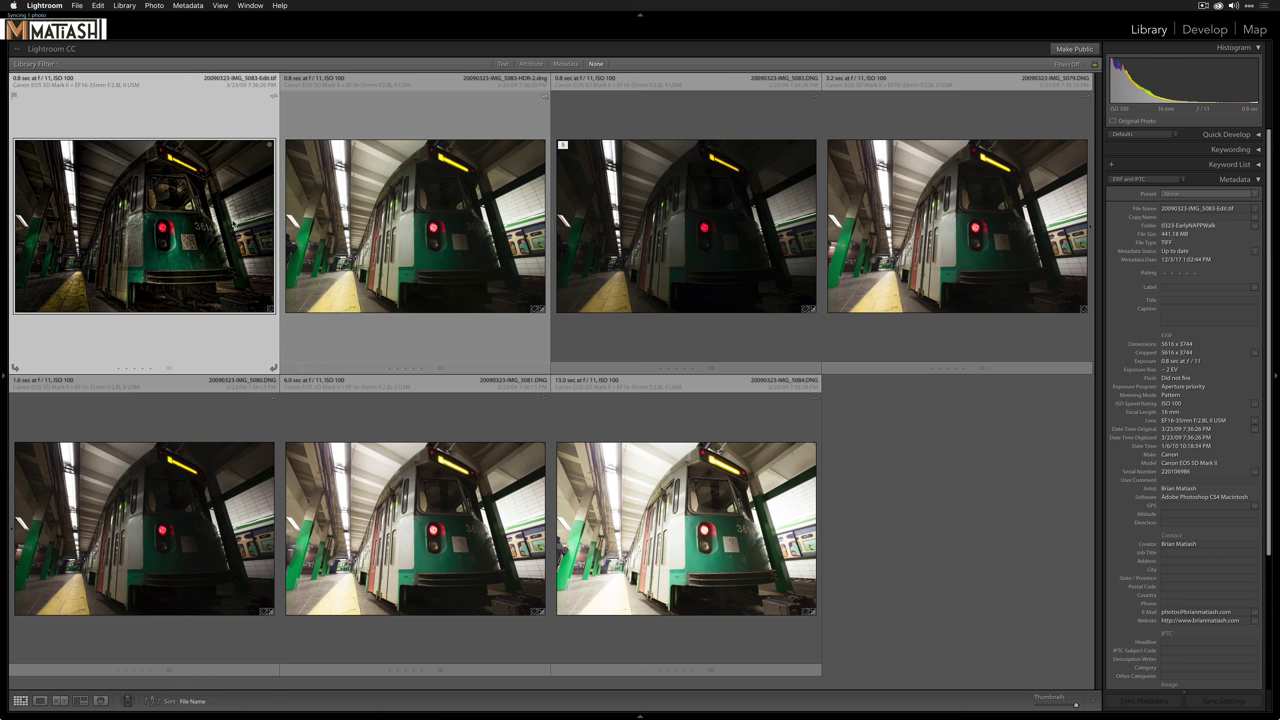
double_click(373, 213)
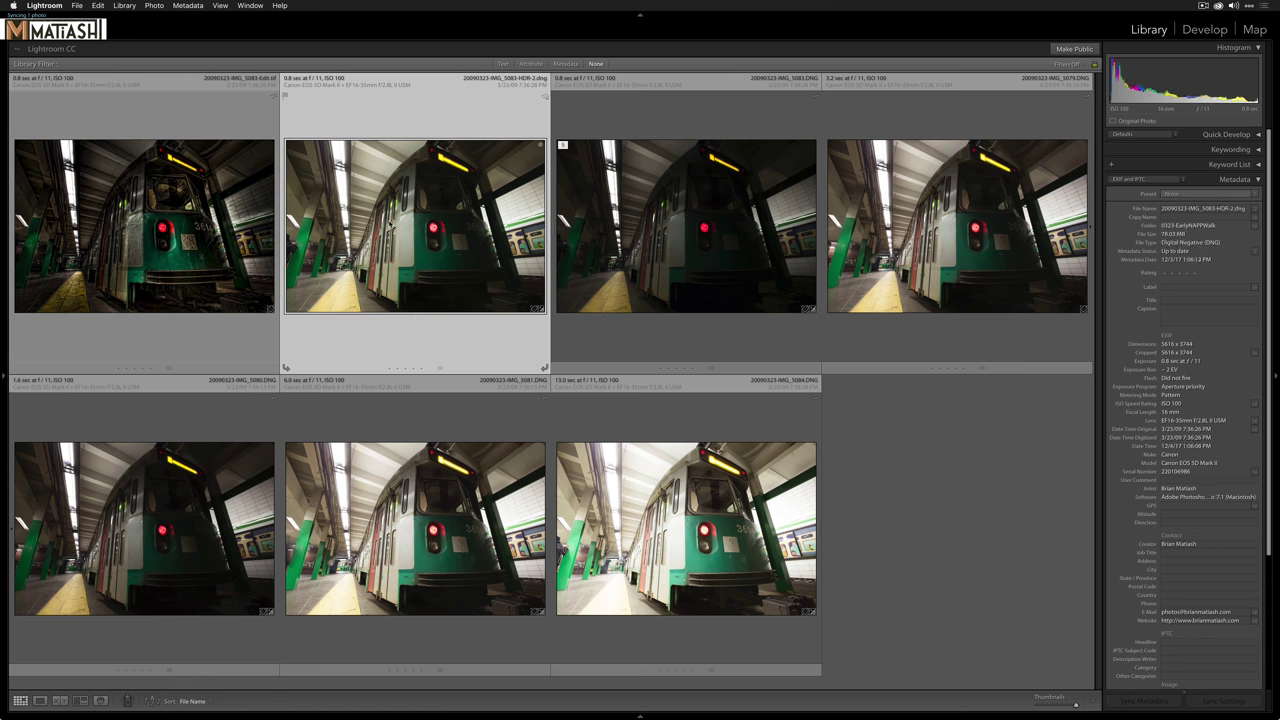
key(d)
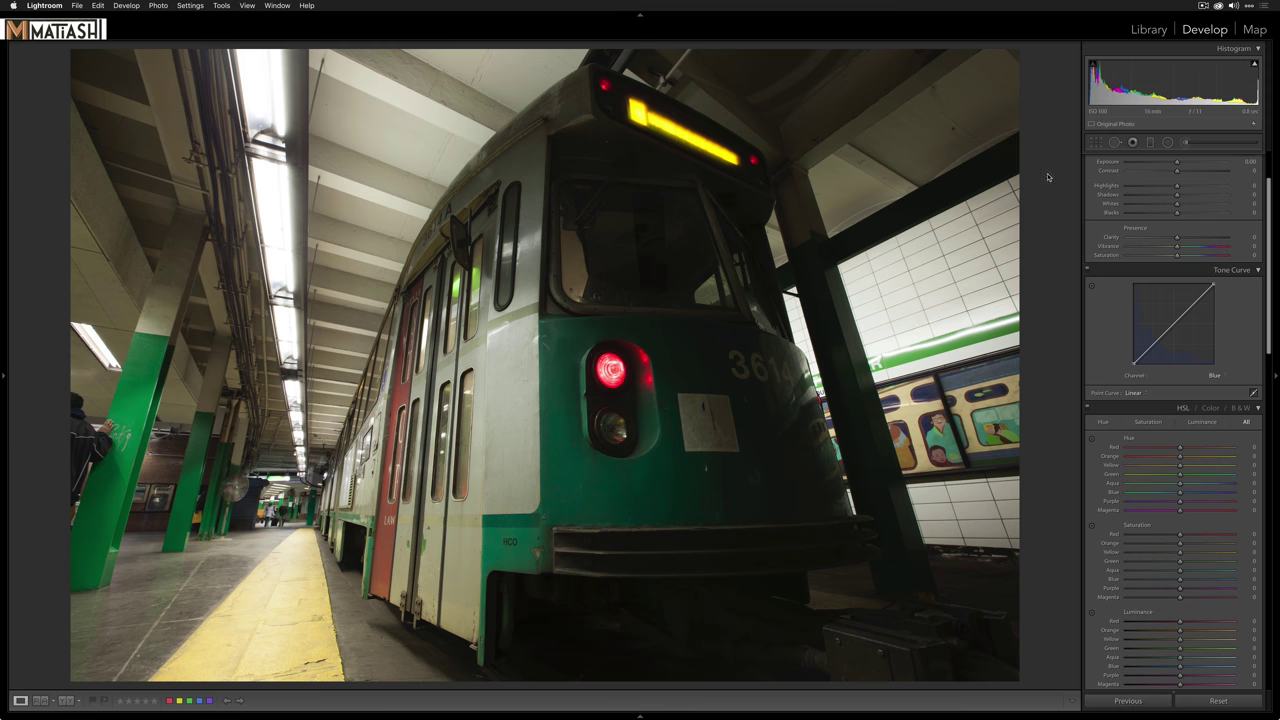
scroll(1175, 330, up, 3)
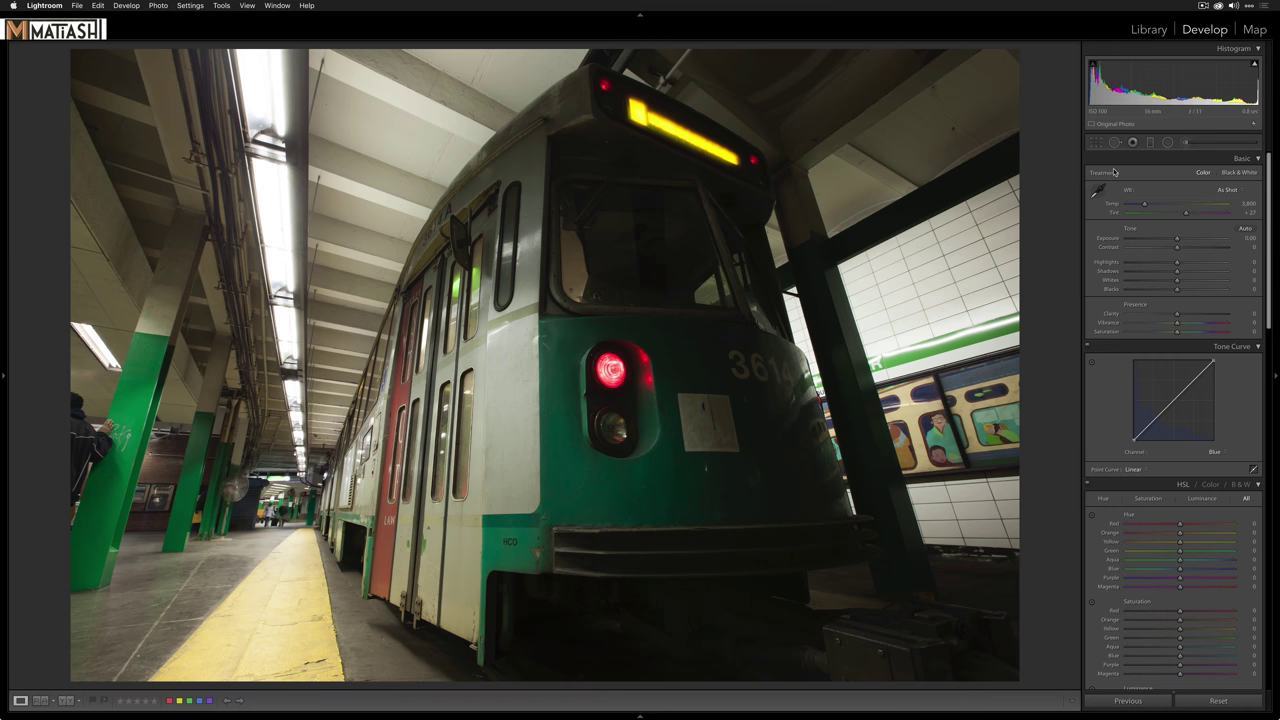
mouse_move(1255, 67)
drag(1177, 240, 1181, 242)
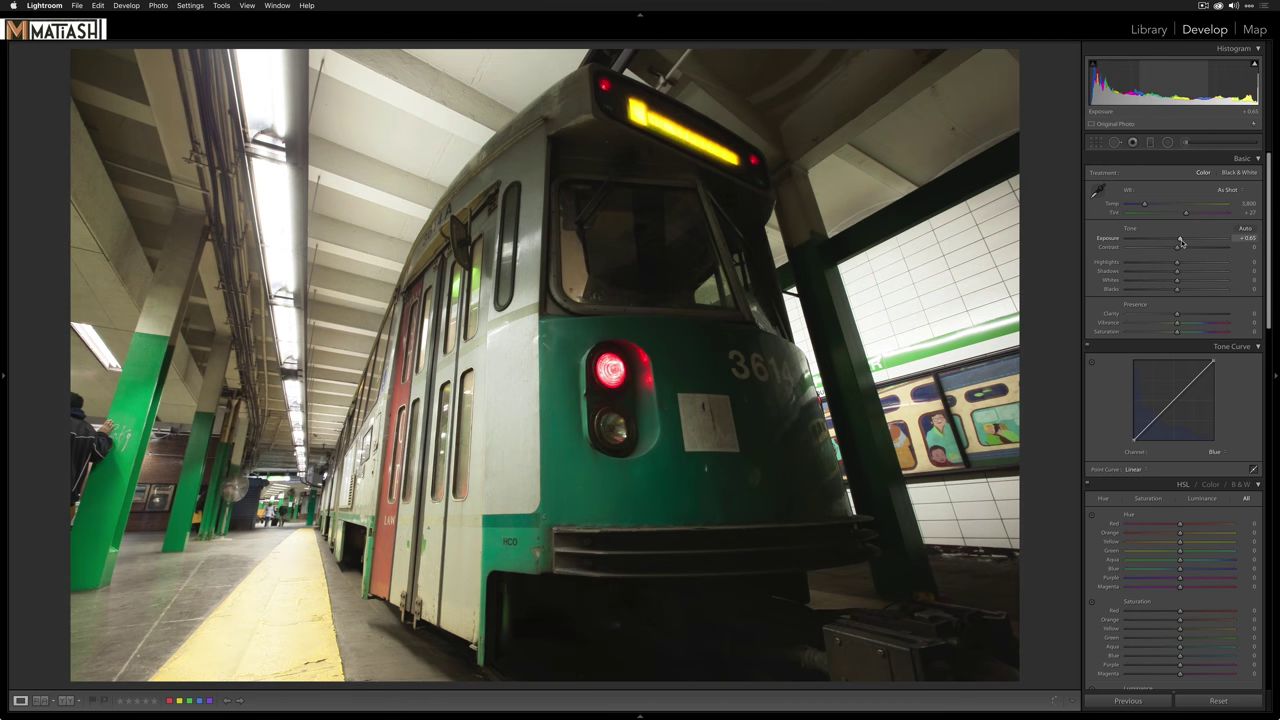
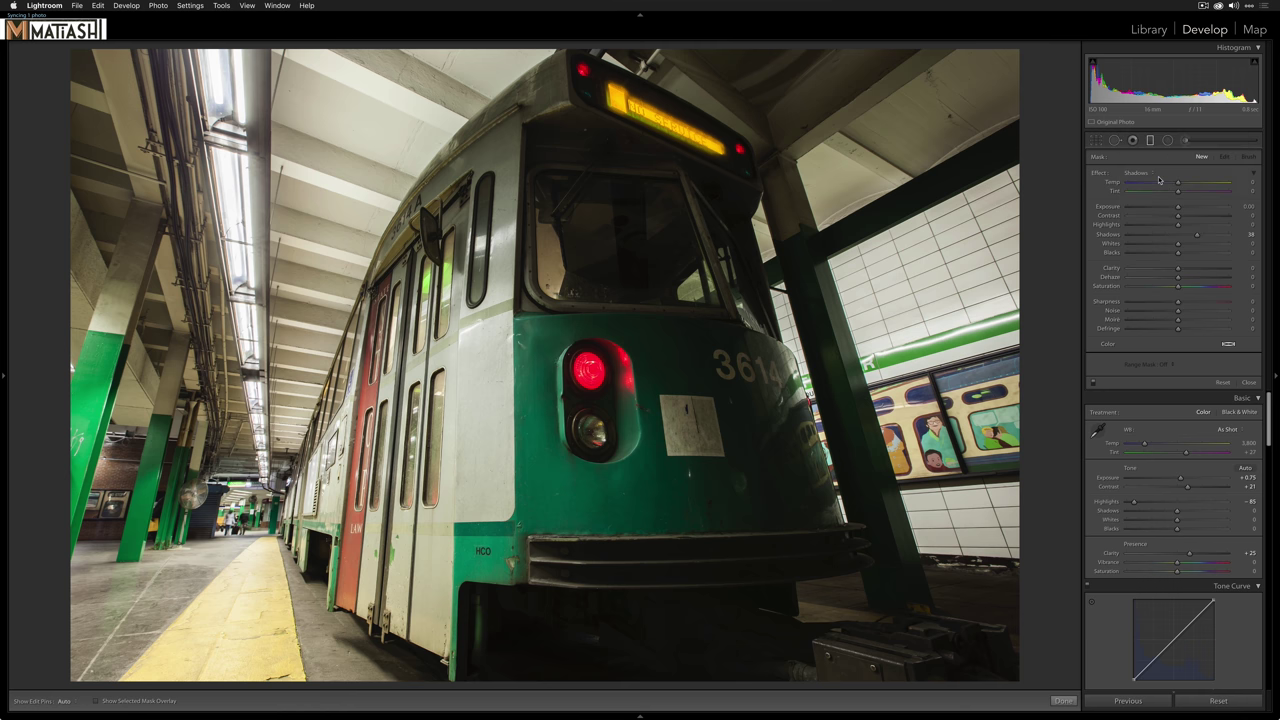
Add a graduated filter with Shadows 41 across the right part of the train photo and compare before and after.
click(1200, 237)
drag(800, 323, 509, 355)
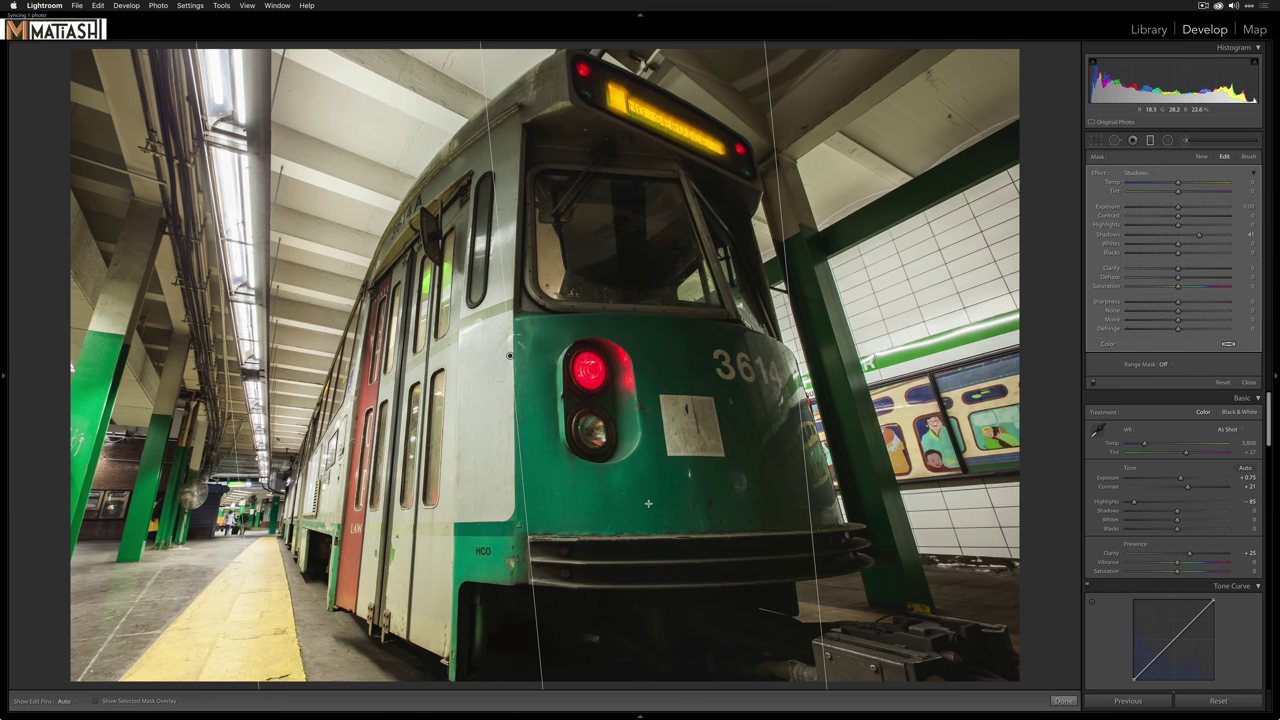
key(m)
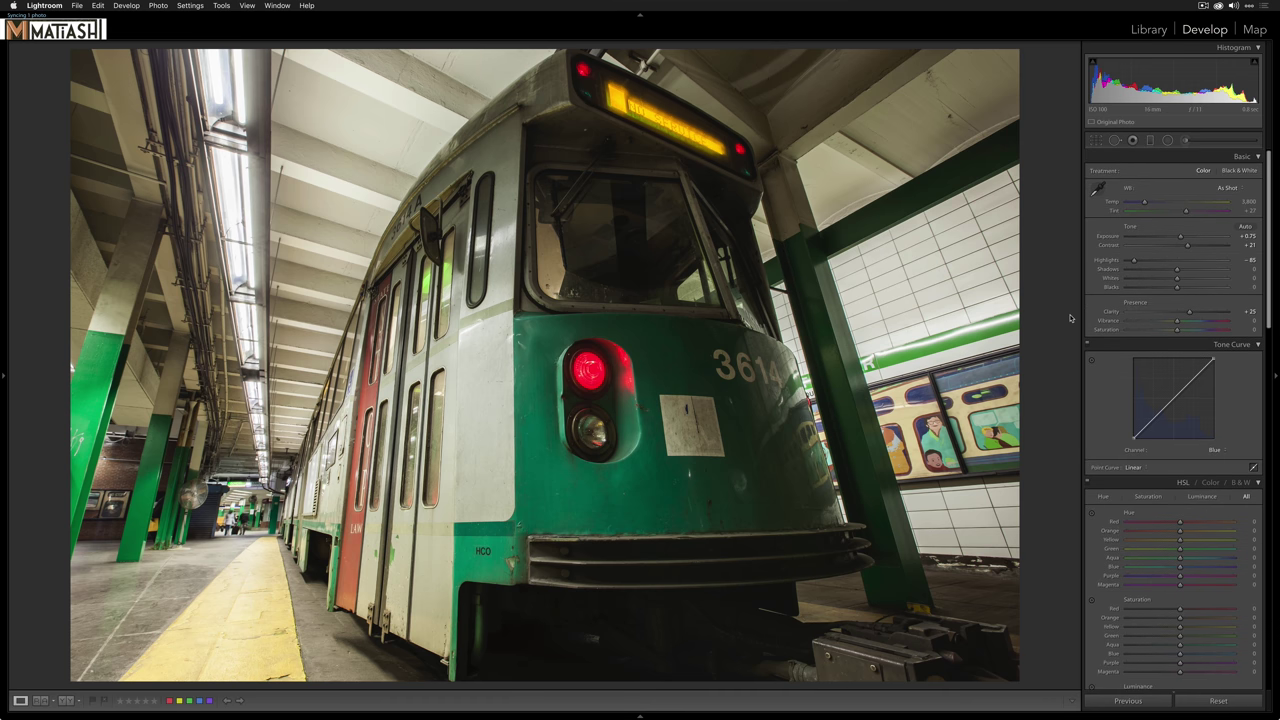
key(super+z)
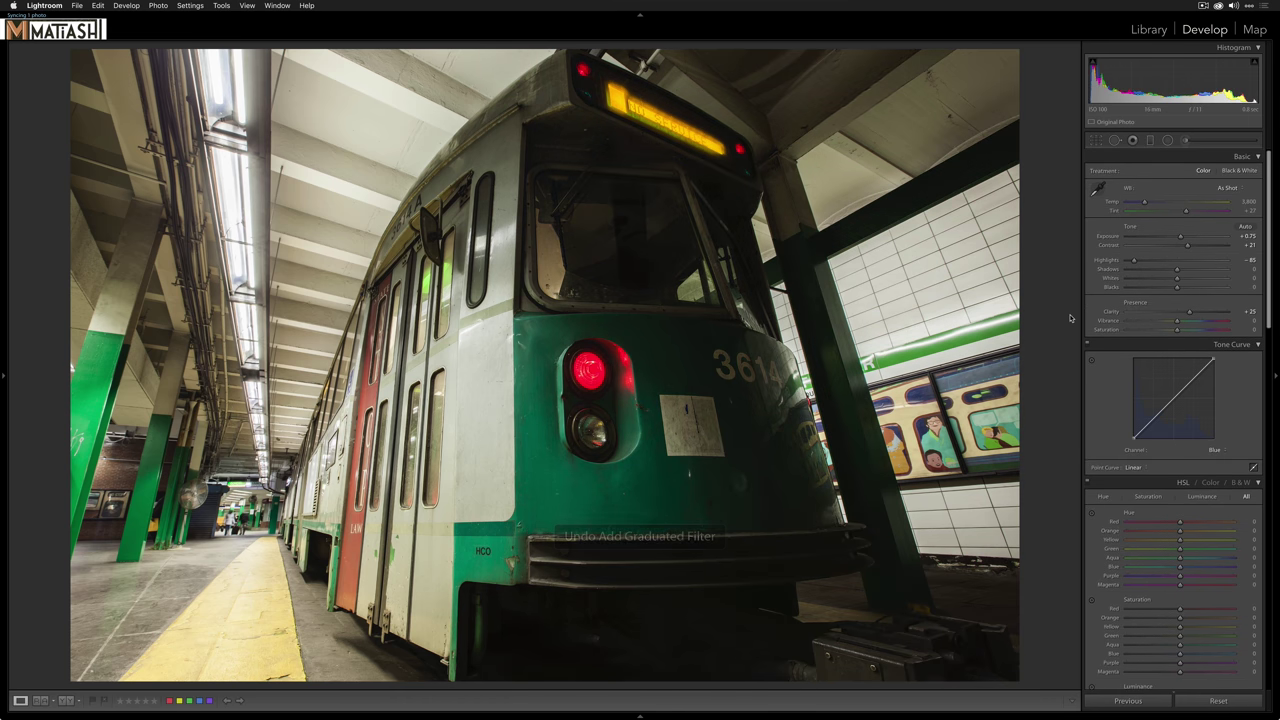
key(super+shift+z)
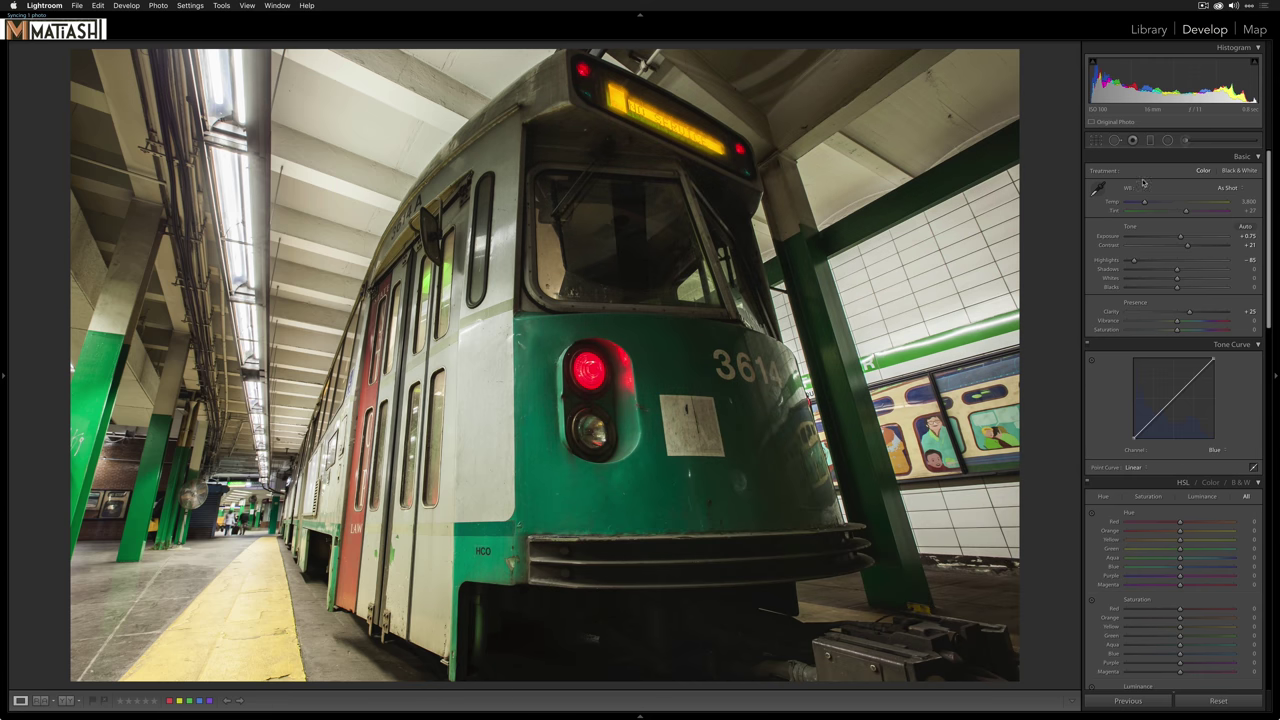
Paint Shadows 41 over the dark undercarriage of the train with the Adjustment Brush.
click(1188, 140)
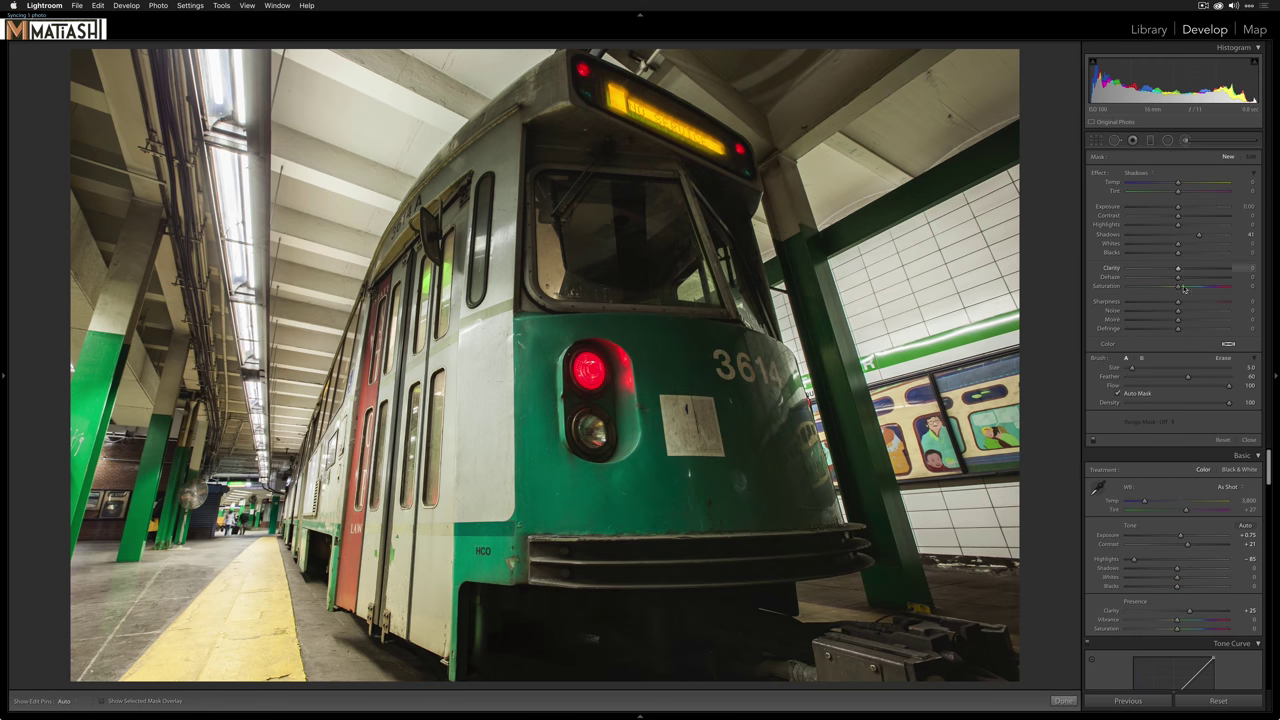
scroll(610, 634, up, 4)
scroll(610, 634, up, 4)
key(h)
mouse_move(503, 653)
mouse_down()
mouse_move(682, 651)
mouse_move(524, 647)
mouse_move(501, 634)
mouse_move(744, 623)
mouse_move(778, 640)
mouse_move(778, 660)
mouse_move(535, 648)
mouse_move(499, 614)
mouse_move(522, 692)
mouse_move(714, 660)
mouse_move(741, 675)
mouse_move(1022, 666)
mouse_up()
click(1185, 141)
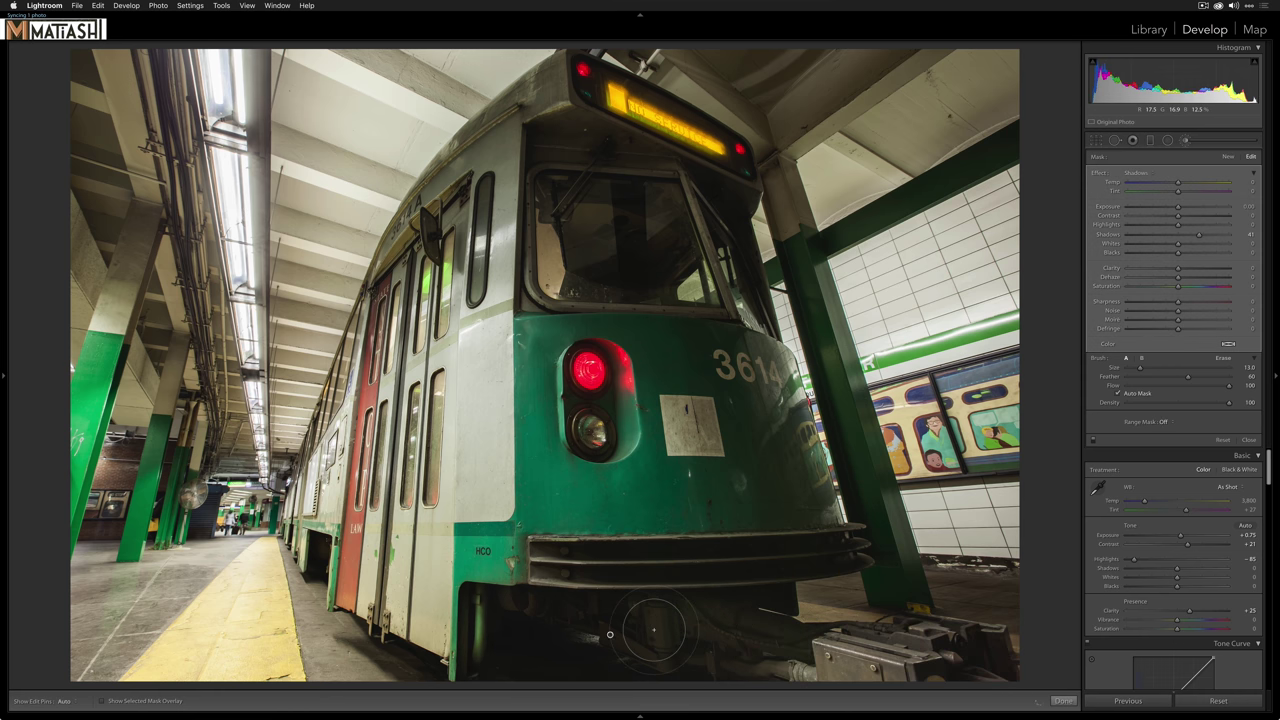
Shape the RGB point curve into an S-curve with raised highlights, lowered shadows and a lifted black point.
scroll(1210, 350, down, 2)
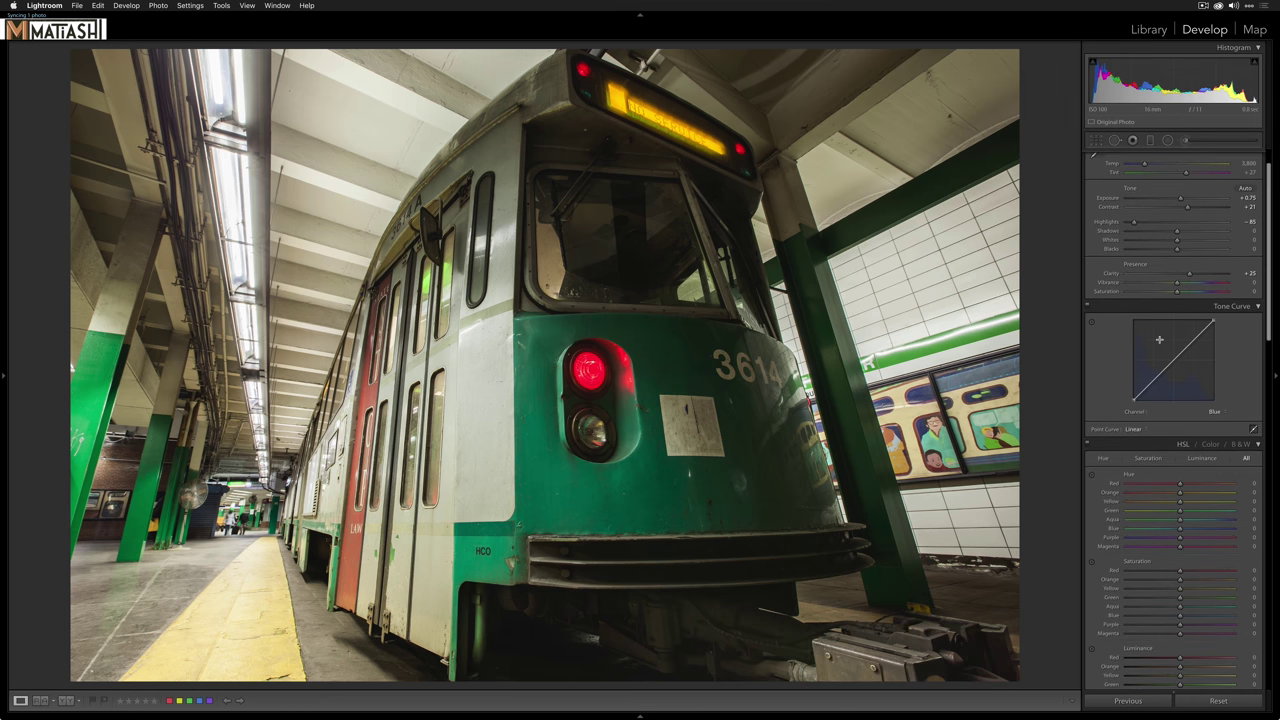
click(1218, 407)
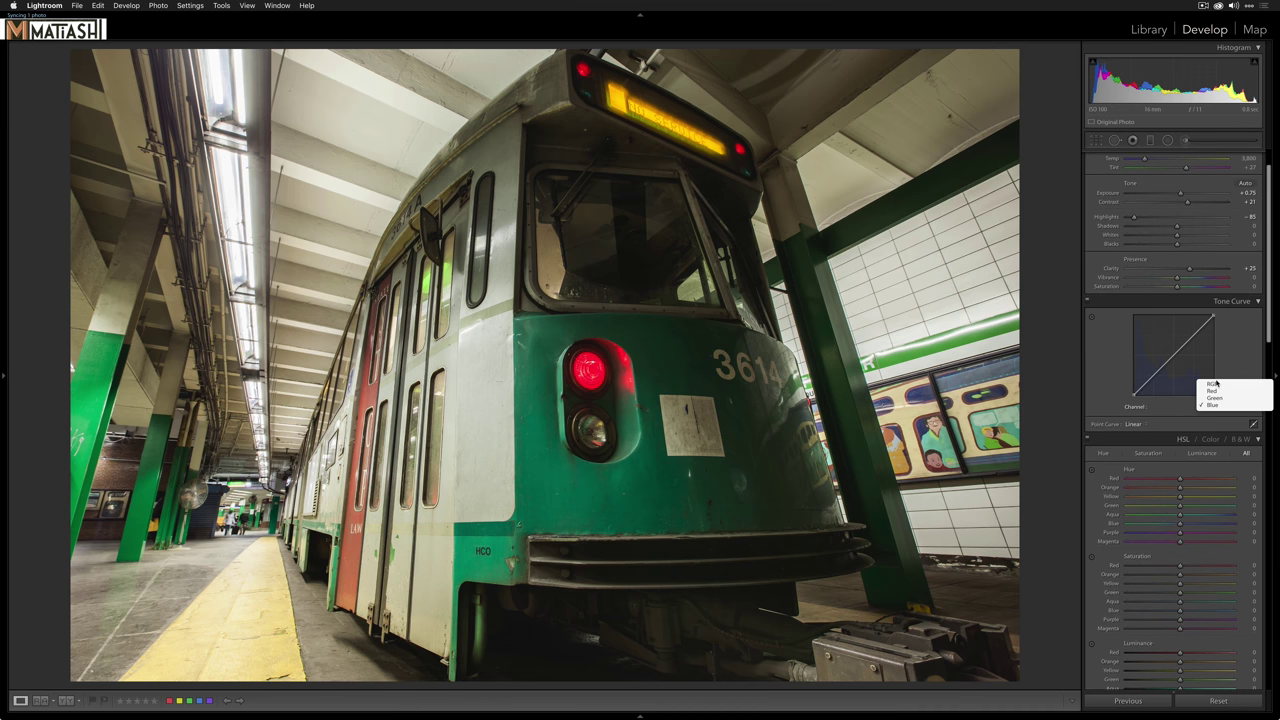
click(1215, 384)
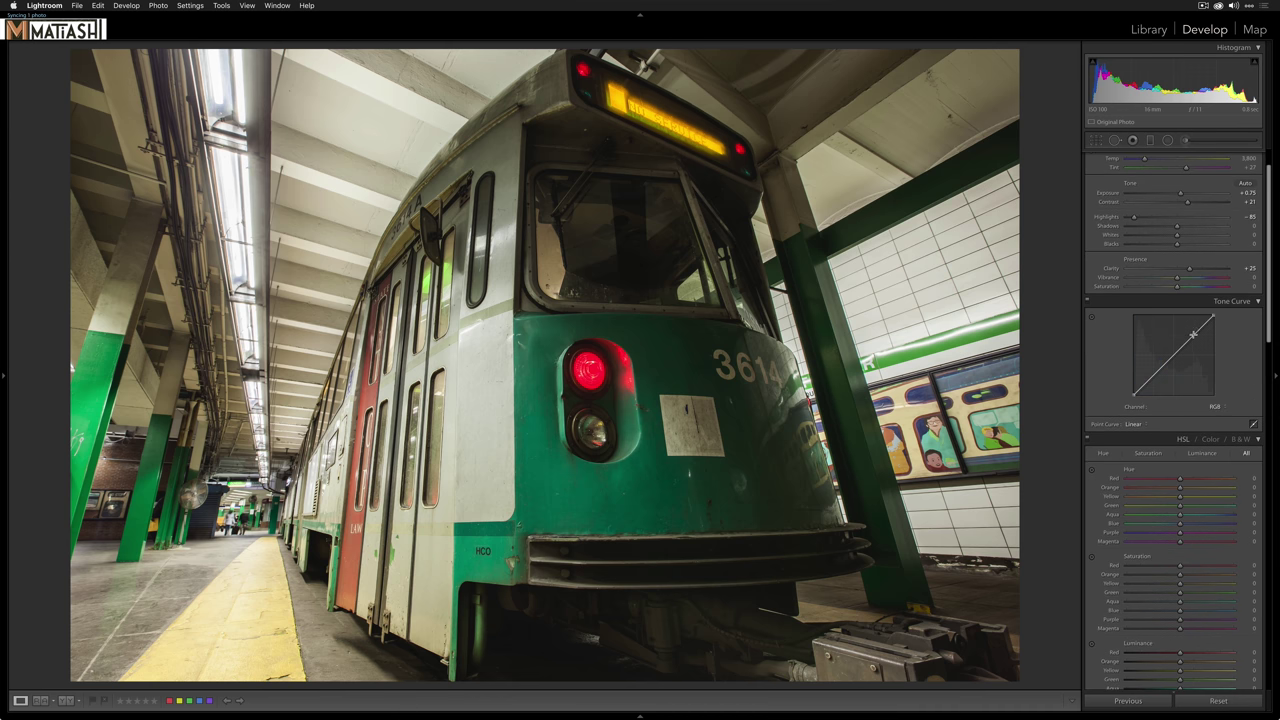
drag(1193, 336, 1192, 333)
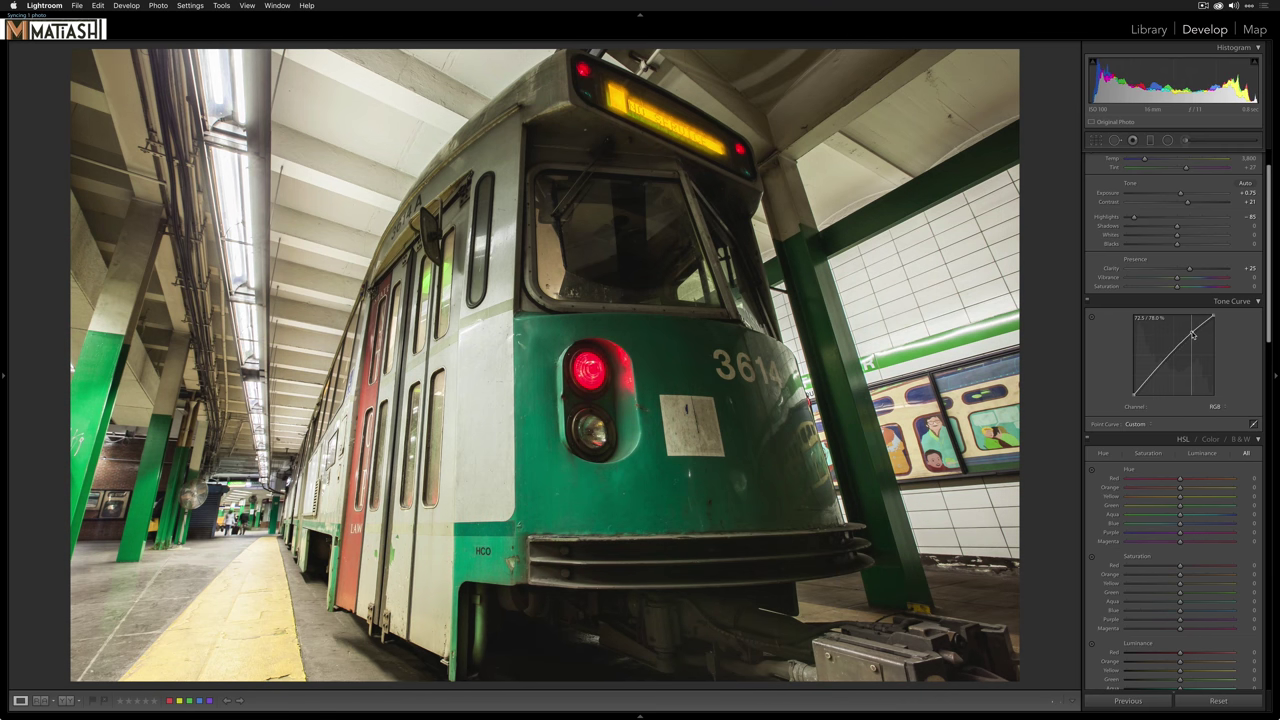
drag(1152, 374, 1155, 381)
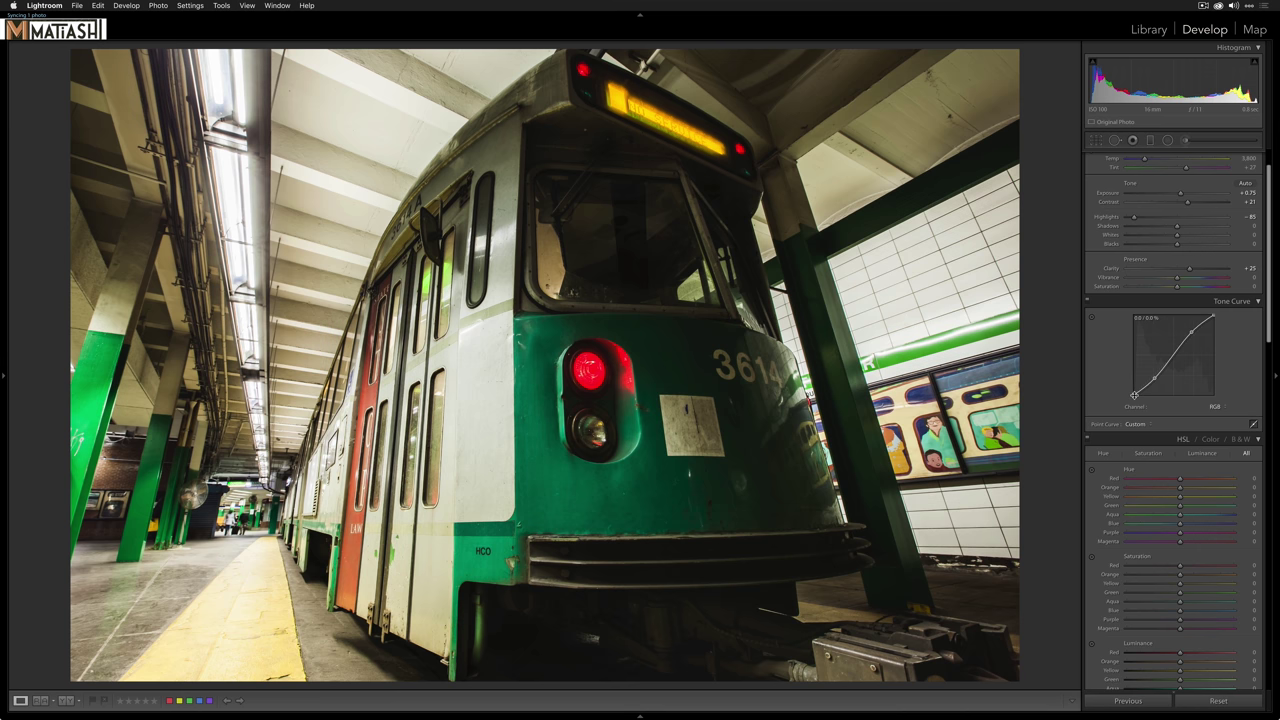
drag(1134, 394, 1133, 392)
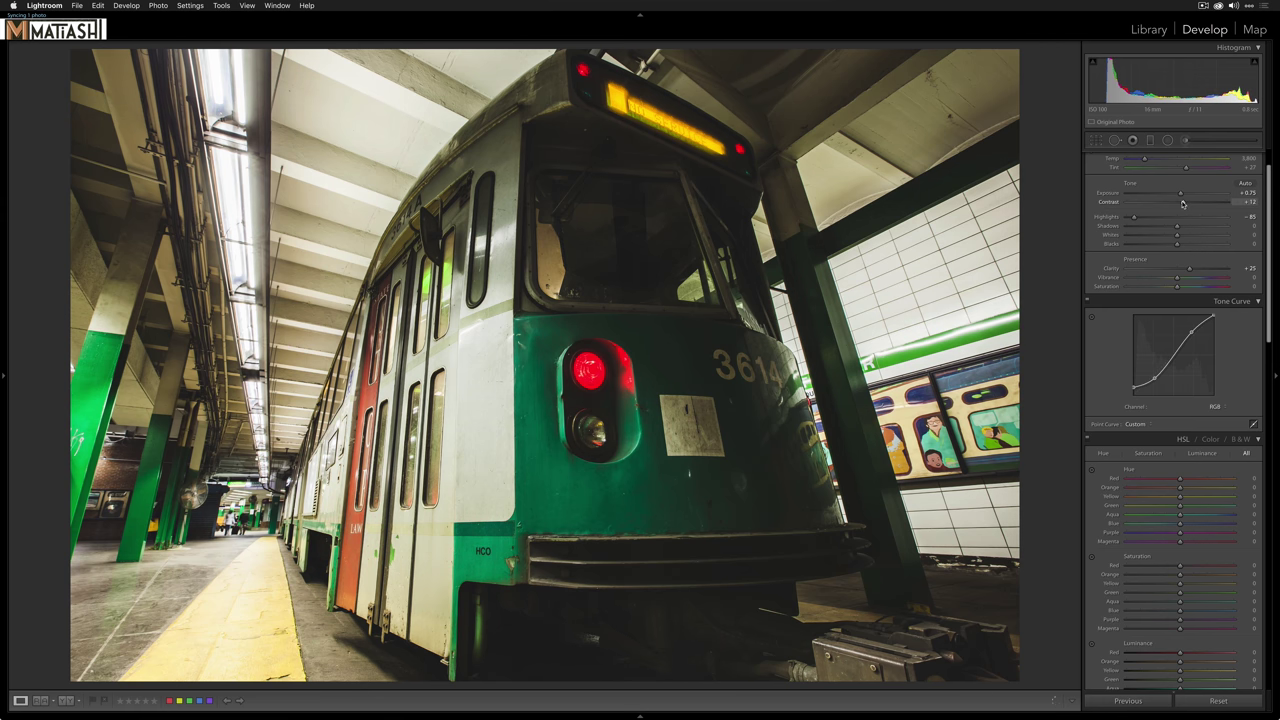
Adjust the Blue channel's point curve by lifting the shadows slightly and pulling the highlights down.
scroll(1182, 203, down, 1)
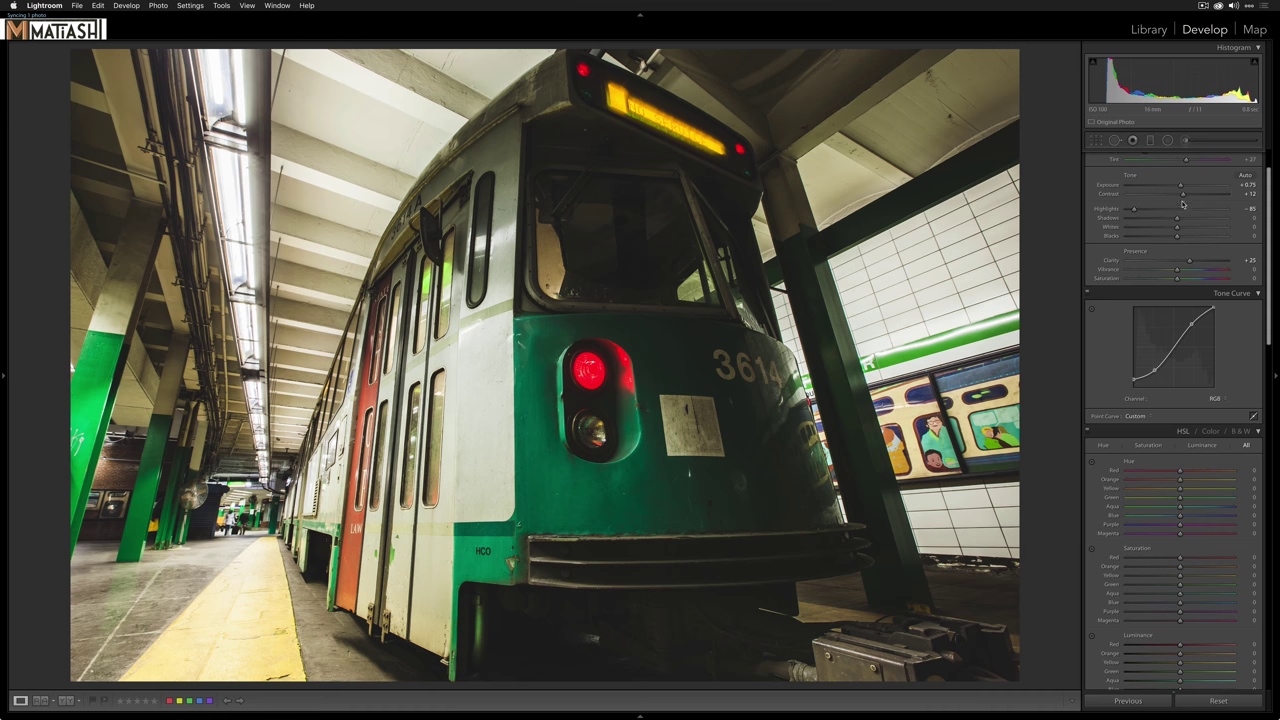
click(1216, 400)
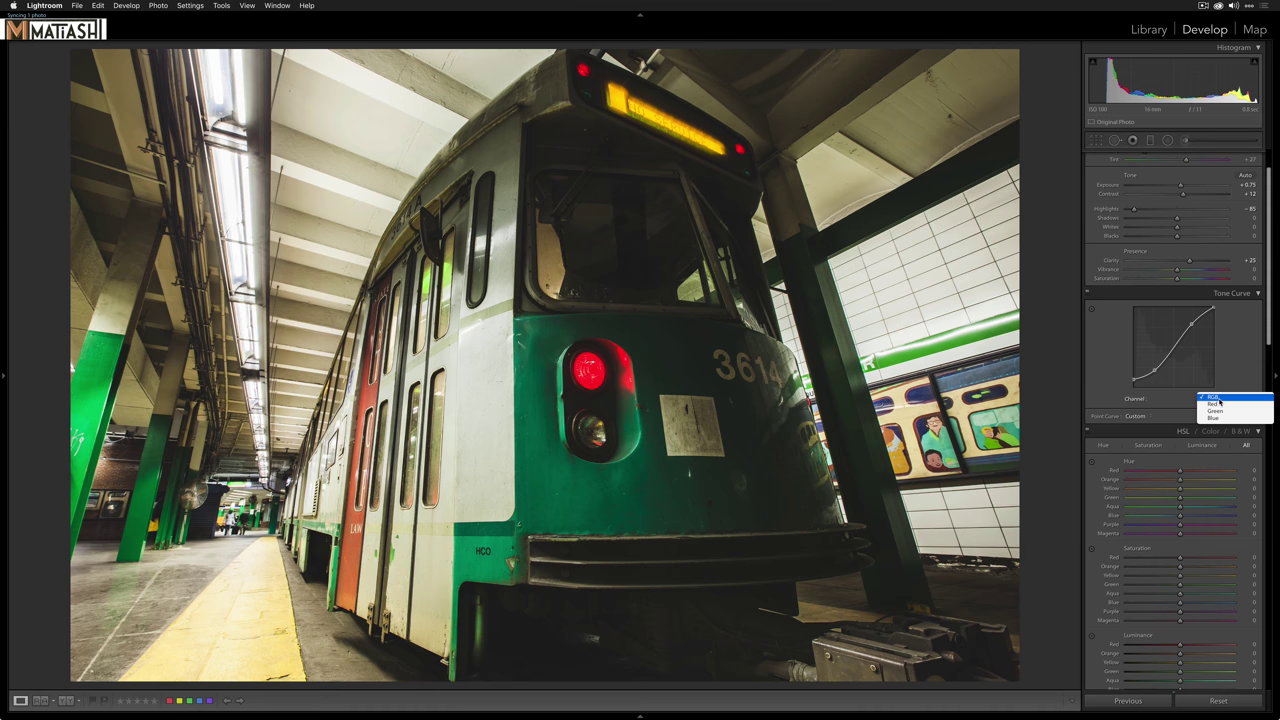
click(1214, 418)
drag(1152, 368, 1154, 369)
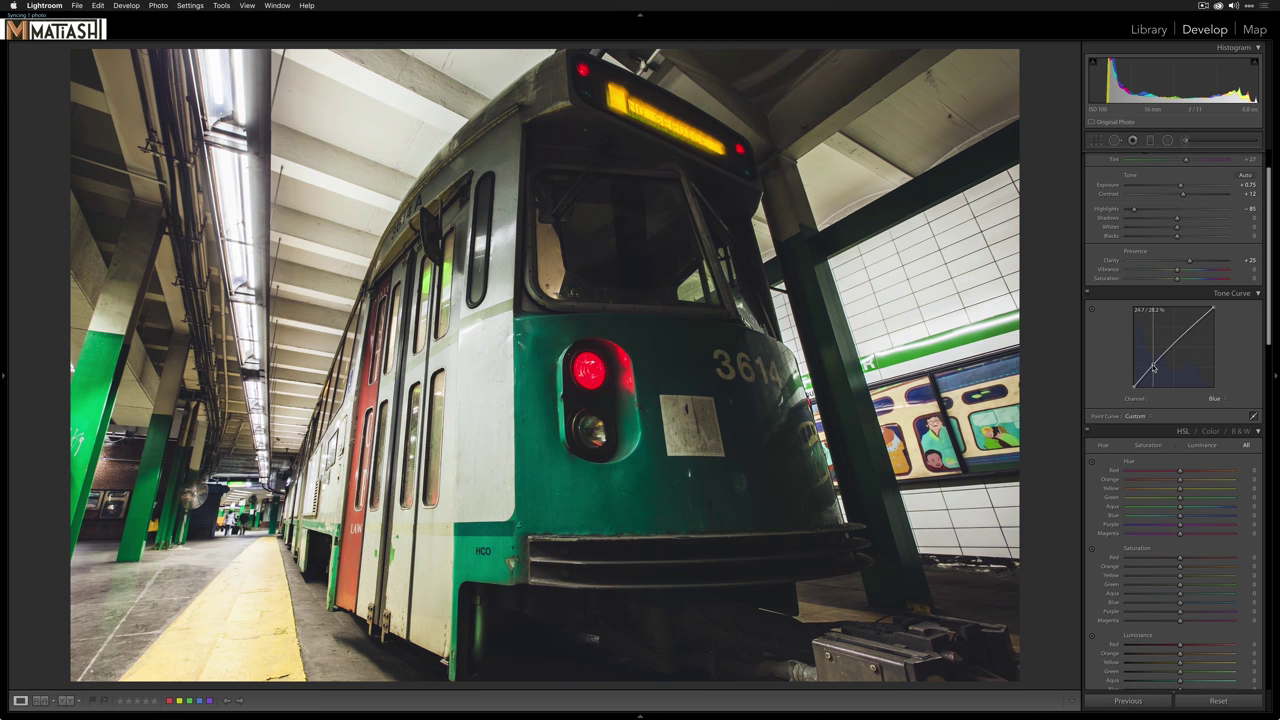
click(1193, 325)
drag(1194, 328, 1193, 333)
Reduce the saturation of the green paintwork with targeted adjustment, setting Green to -25 and Aqua to -74.
scroll(1193, 333, down, 5)
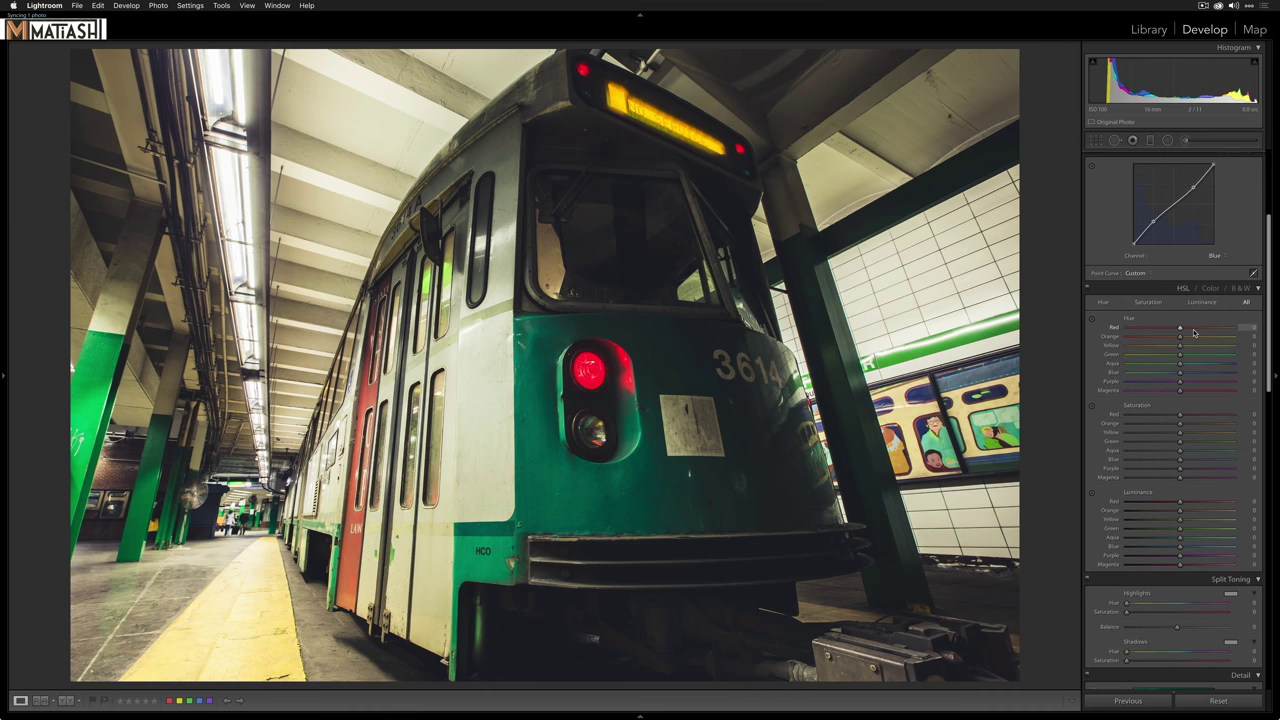
scroll(1193, 333, down, 1)
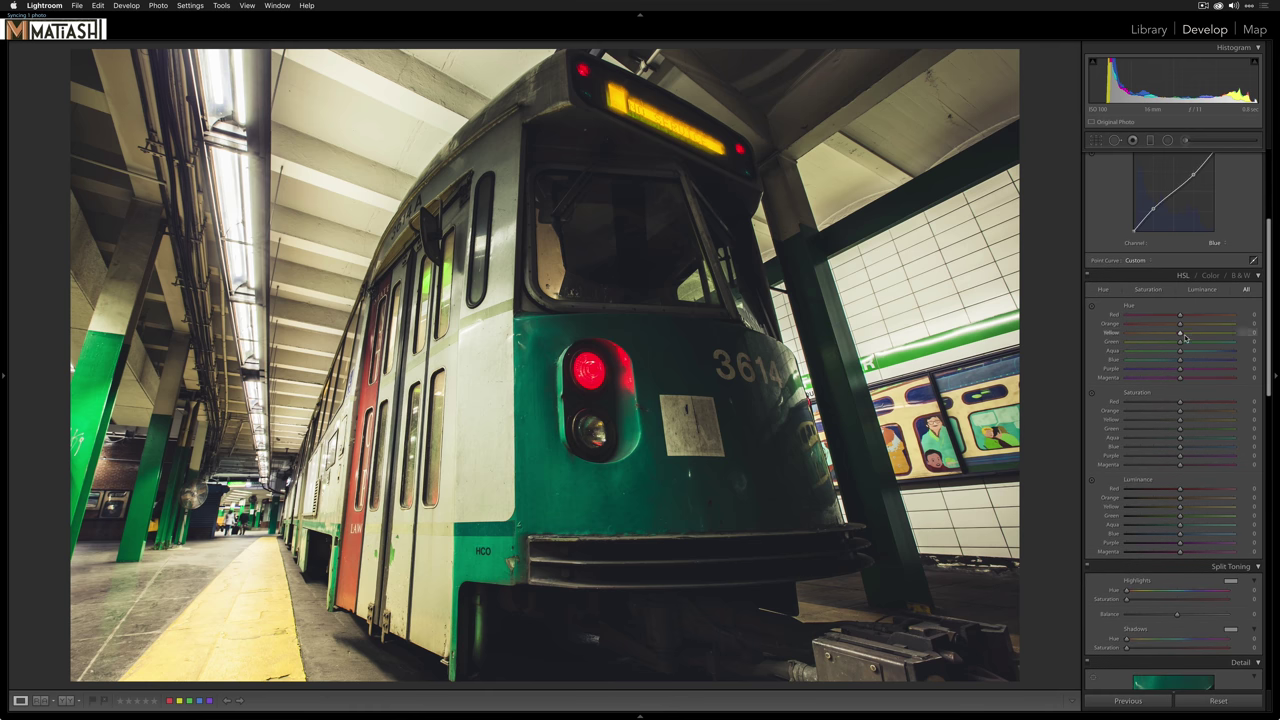
click(1092, 394)
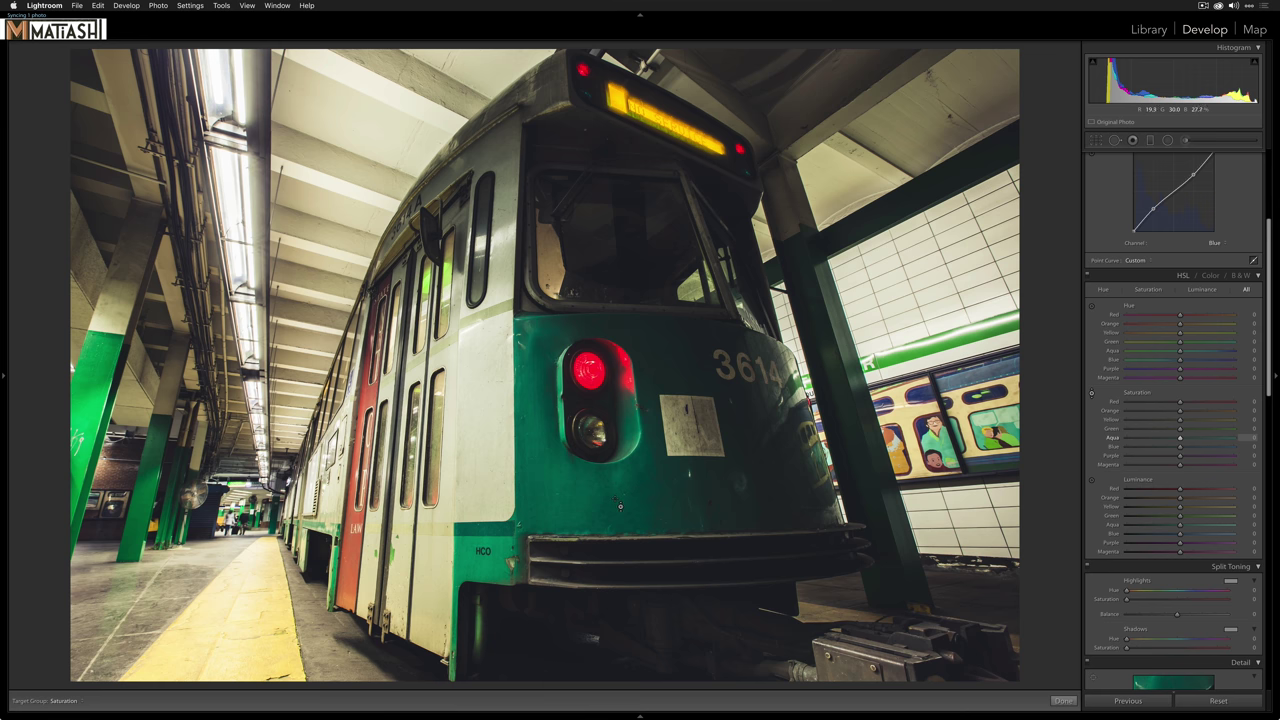
drag(700, 460, 700, 420)
mouse_move(78, 390)
mouse_down()
mouse_move(78, 422)
mouse_move(82, 400)
mouse_up()
Use targeted adjustment to set the hues to Green +12 and Aqua +37, and the luminances to Green +15 and Aqua +38.
click(1091, 306)
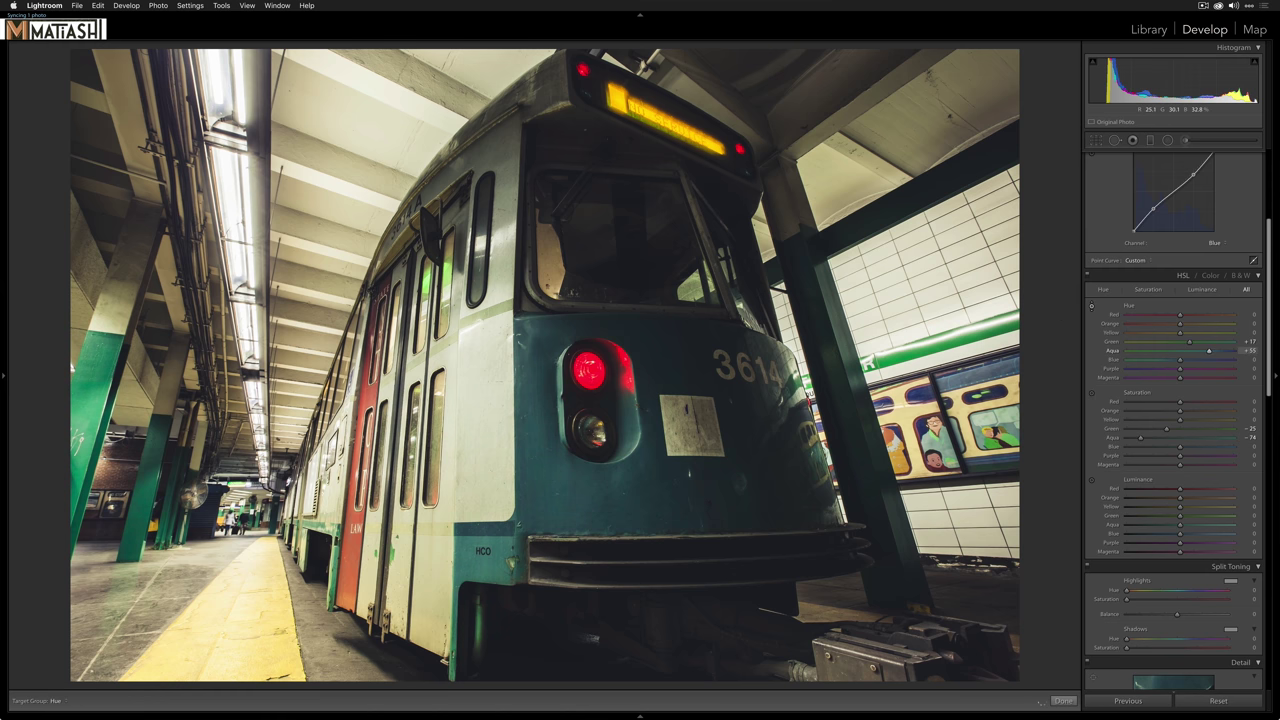
drag(890, 362, 890, 372)
mouse_move(890, 372)
mouse_down()
mouse_move(890, 420)
mouse_move(890, 390)
mouse_up()
click(1092, 482)
drag(95, 430, 95, 395)
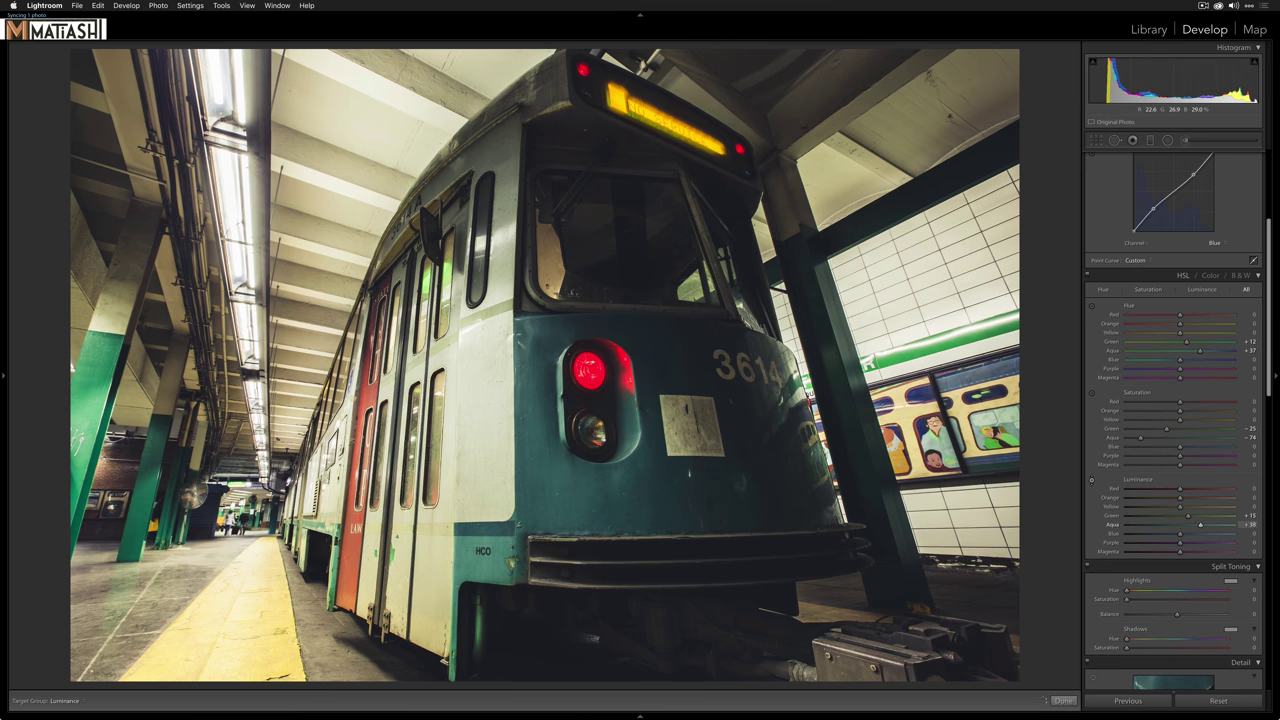
Compare the photo with and without the HSL adjustments.
click(1088, 278)
click(1088, 278)
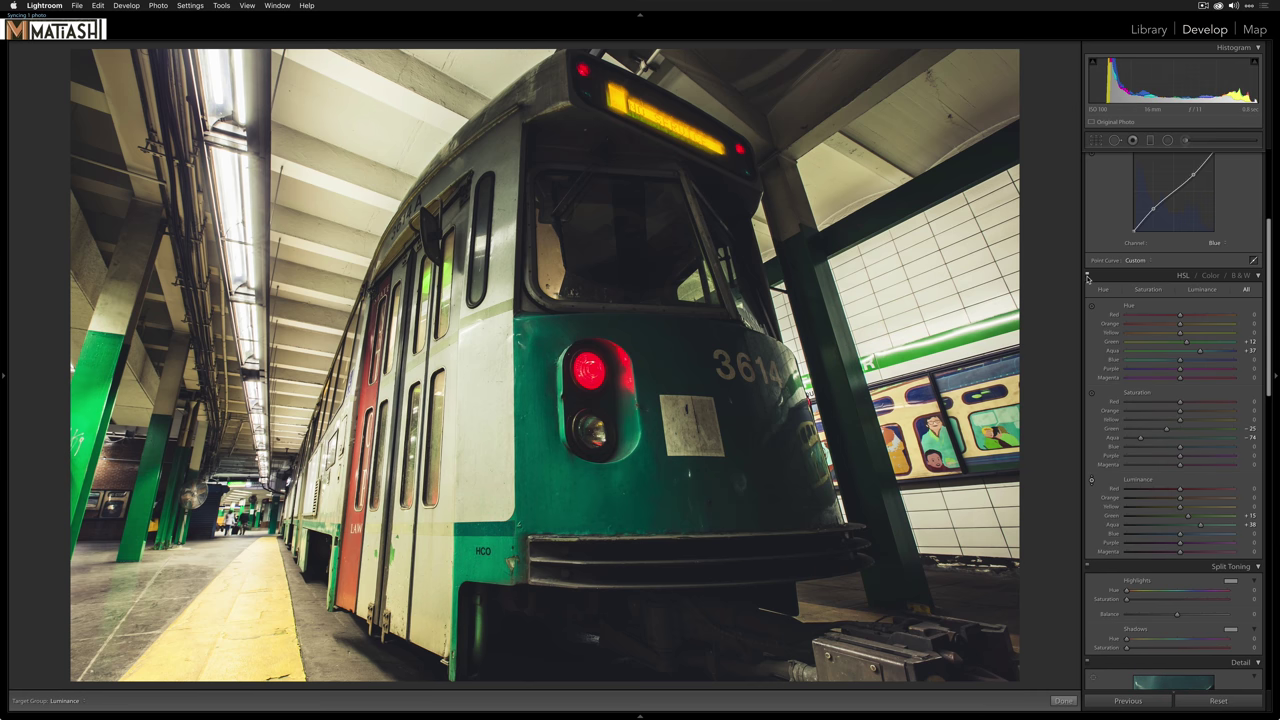
click(1088, 278)
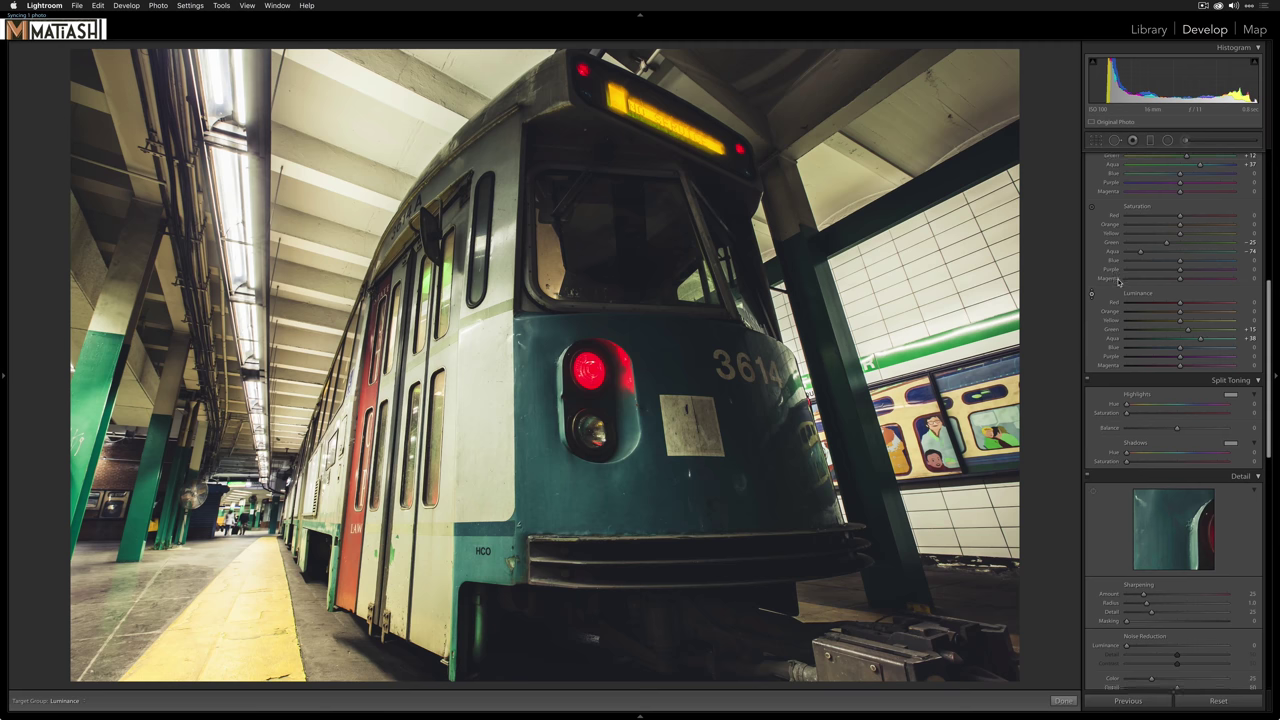
Split-tone the shadows with a hue of 240 and a saturation of 11.
scroll(1118, 283, down, 2)
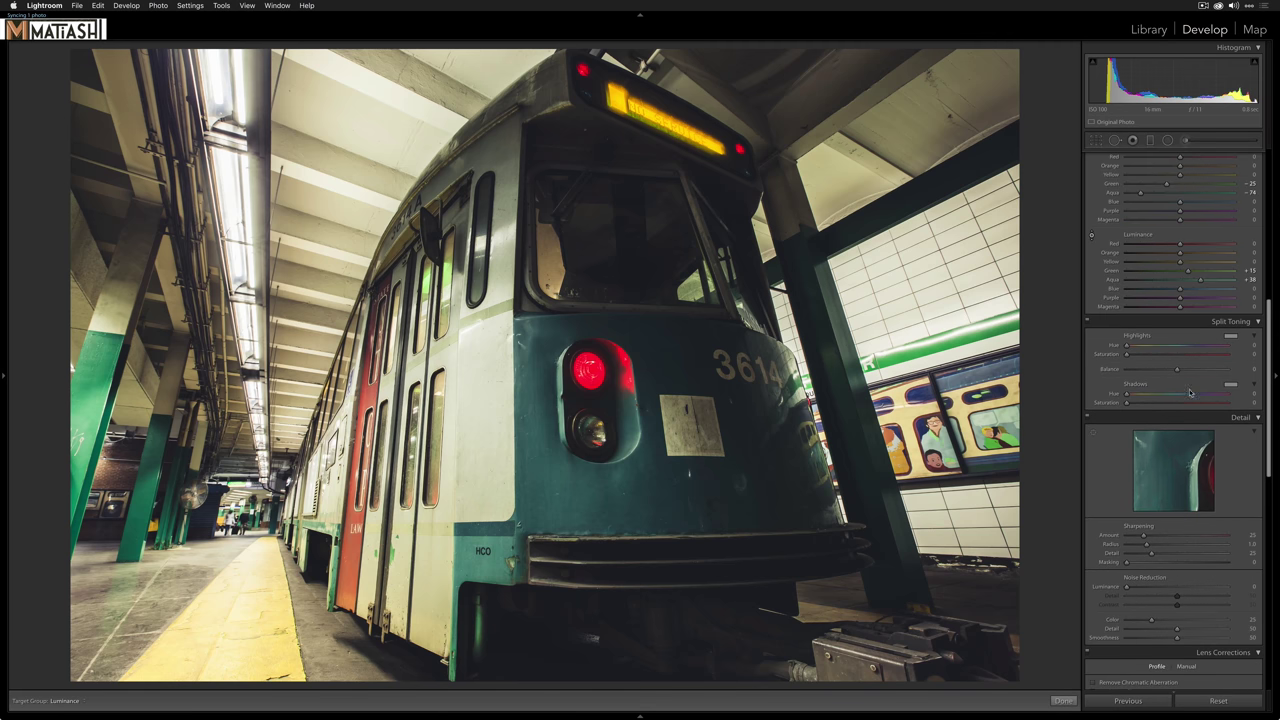
drag(1182, 394, 1135, 405)
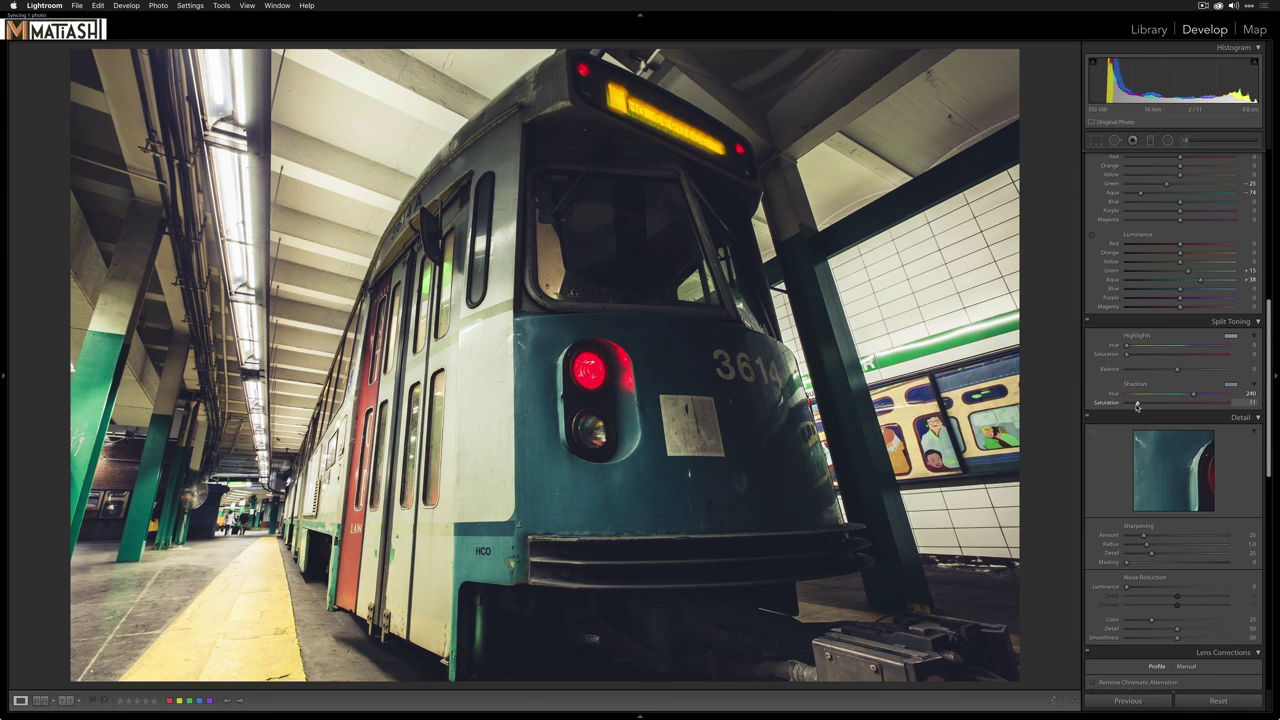
Target the detail preview on the train's square plate, and set the sharpening amount to 106 and masking to 34.
scroll(1136, 405, down, 3)
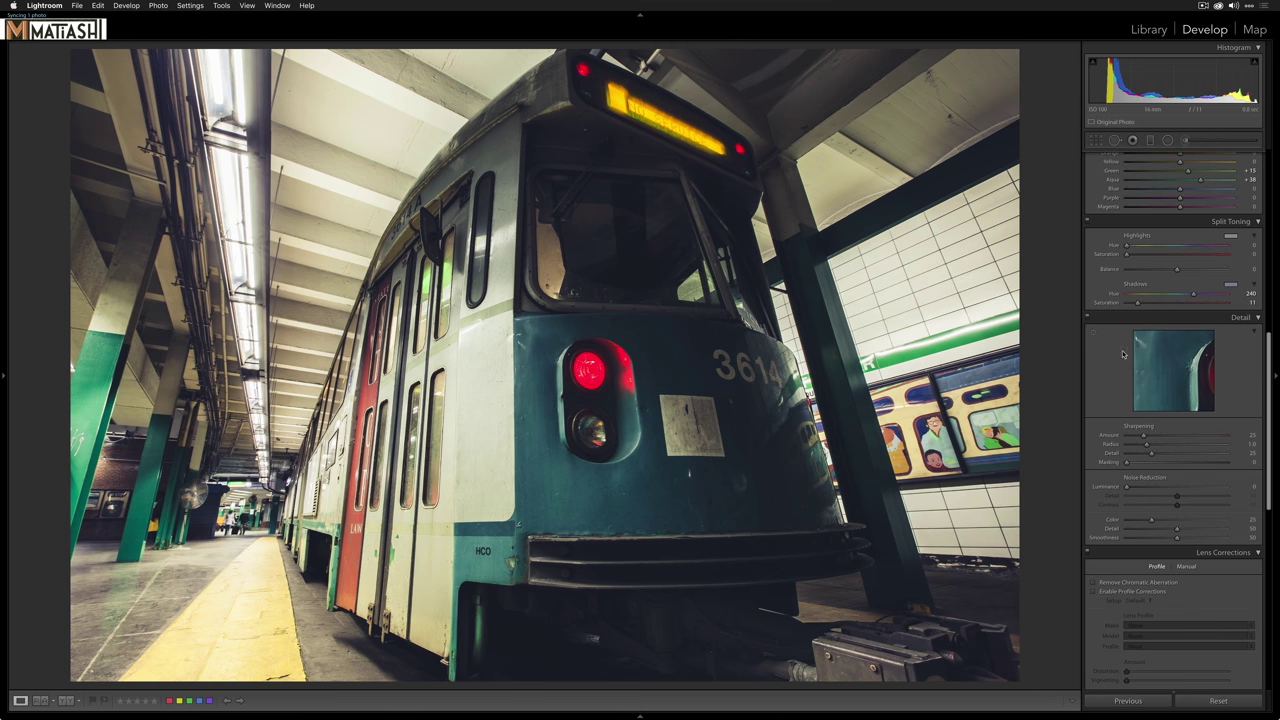
click(1094, 334)
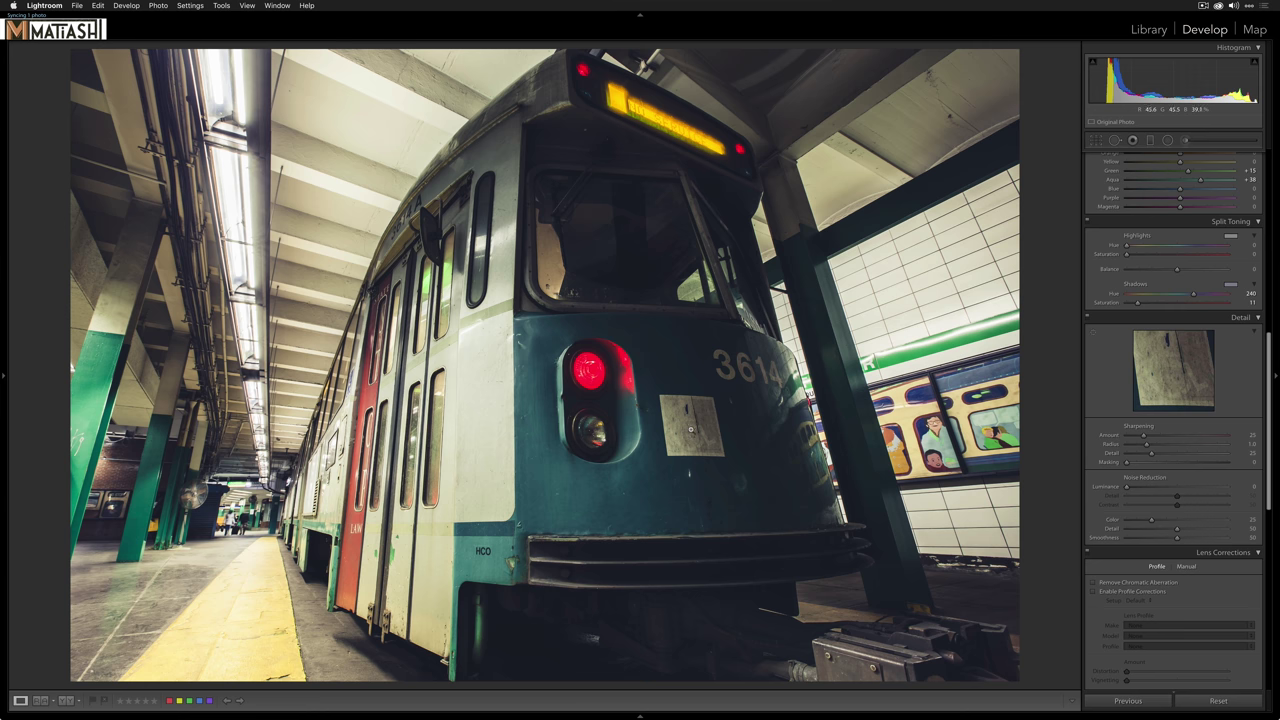
key(alt)
drag(1144, 437, 1198, 441)
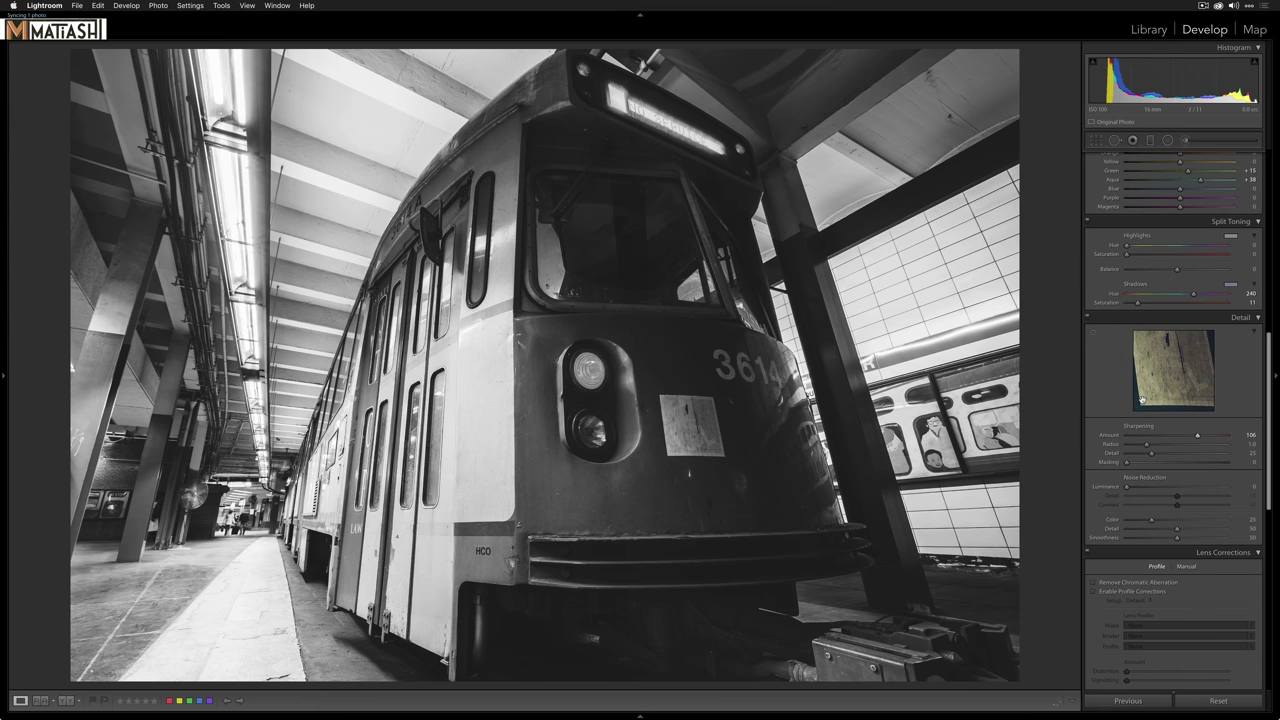
key(alt)
drag(1125, 465, 1157, 465)
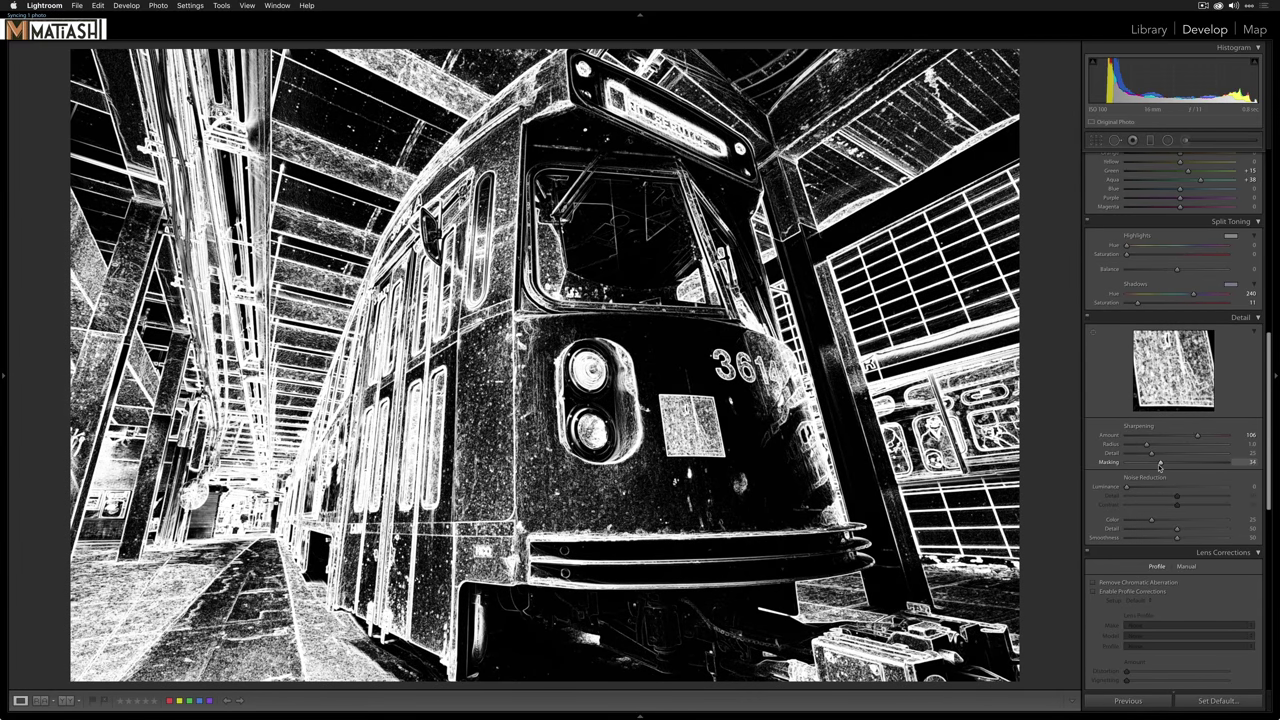
drag(1159, 465, 1159, 465)
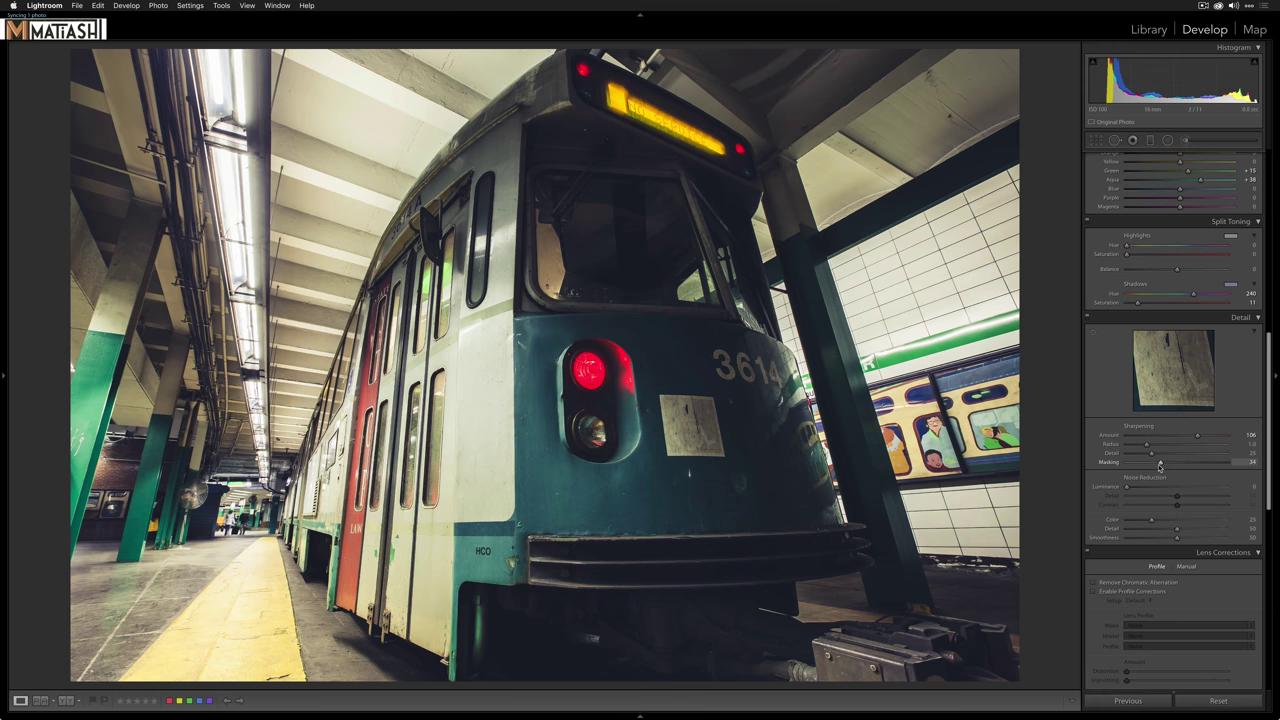
Enable lens profile corrections for the photo.
scroll(1159, 468, down, 5)
scroll(1159, 468, down, 4)
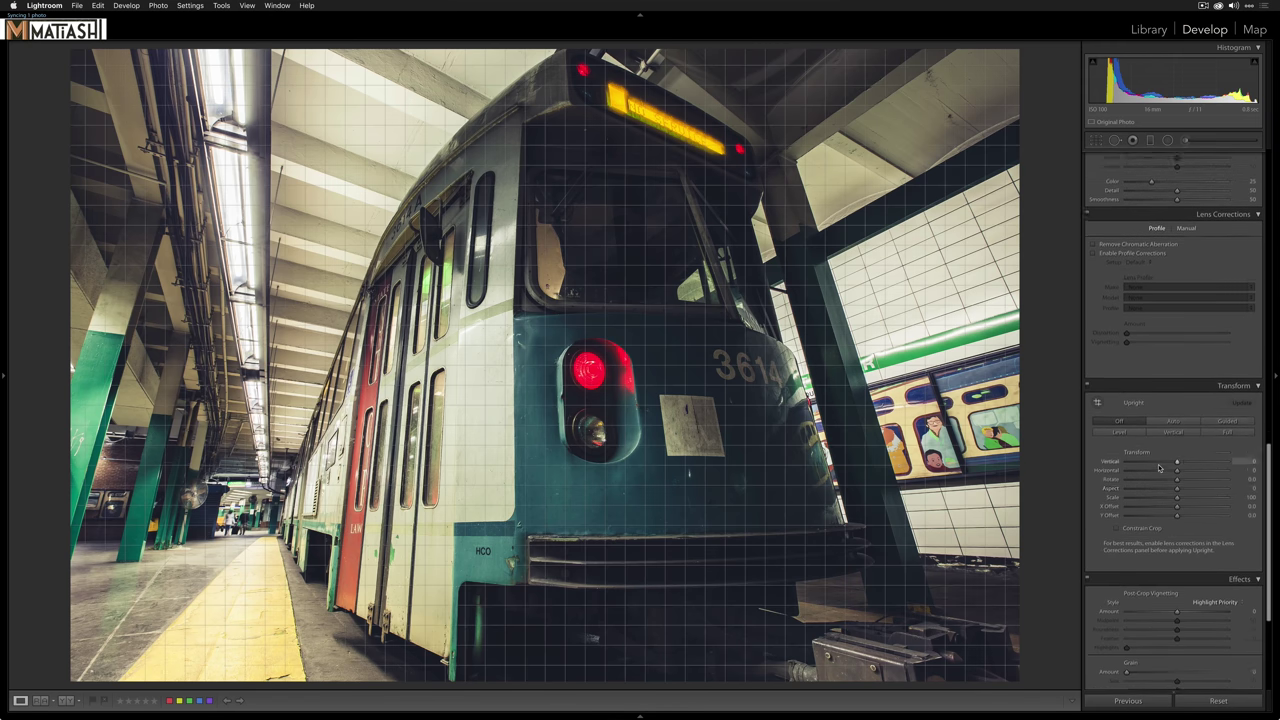
click(1137, 317)
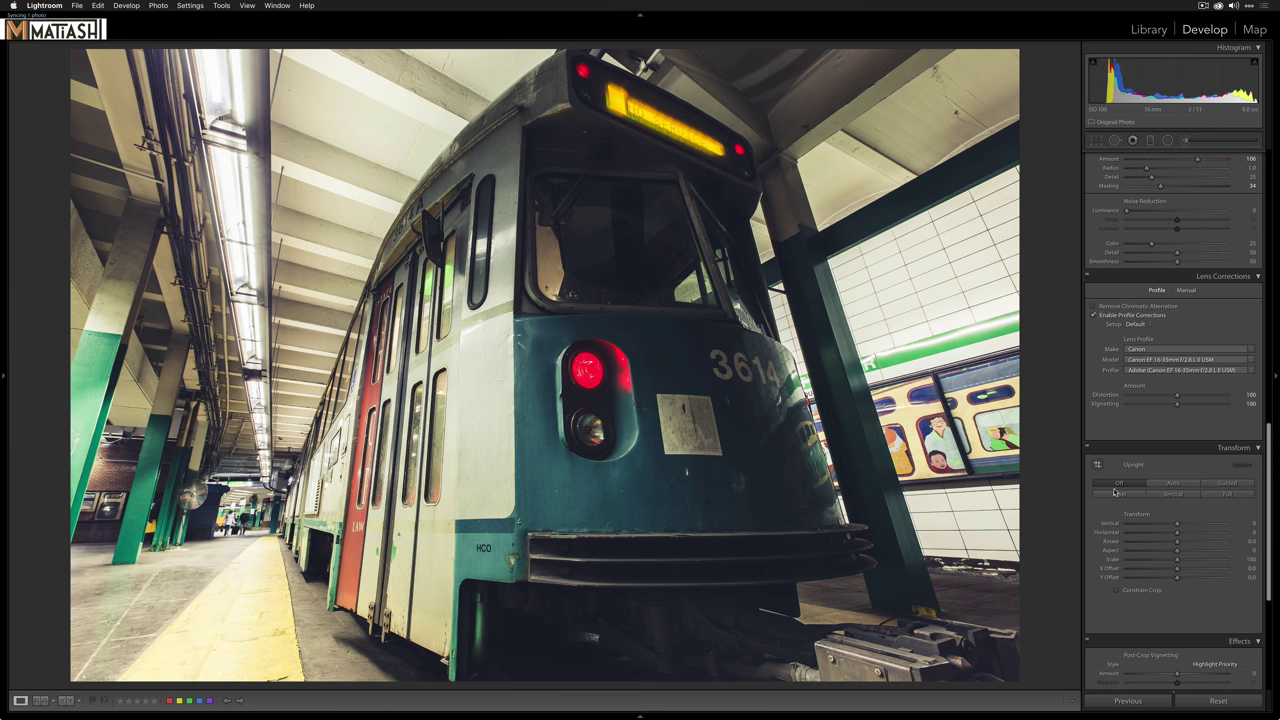
Try a post-crop vignette with an amount of -28 and undo it.
scroll(1176, 450, down, 5)
drag(1177, 522, 1162, 524)
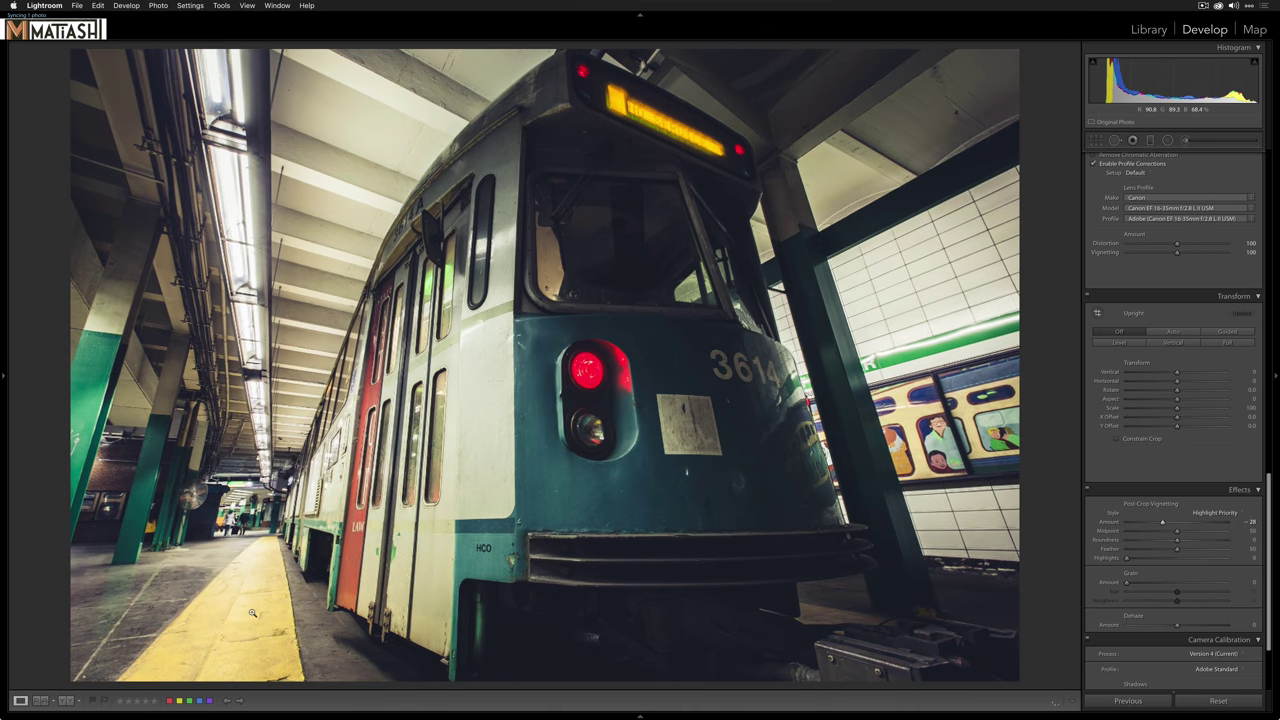
key(super+z)
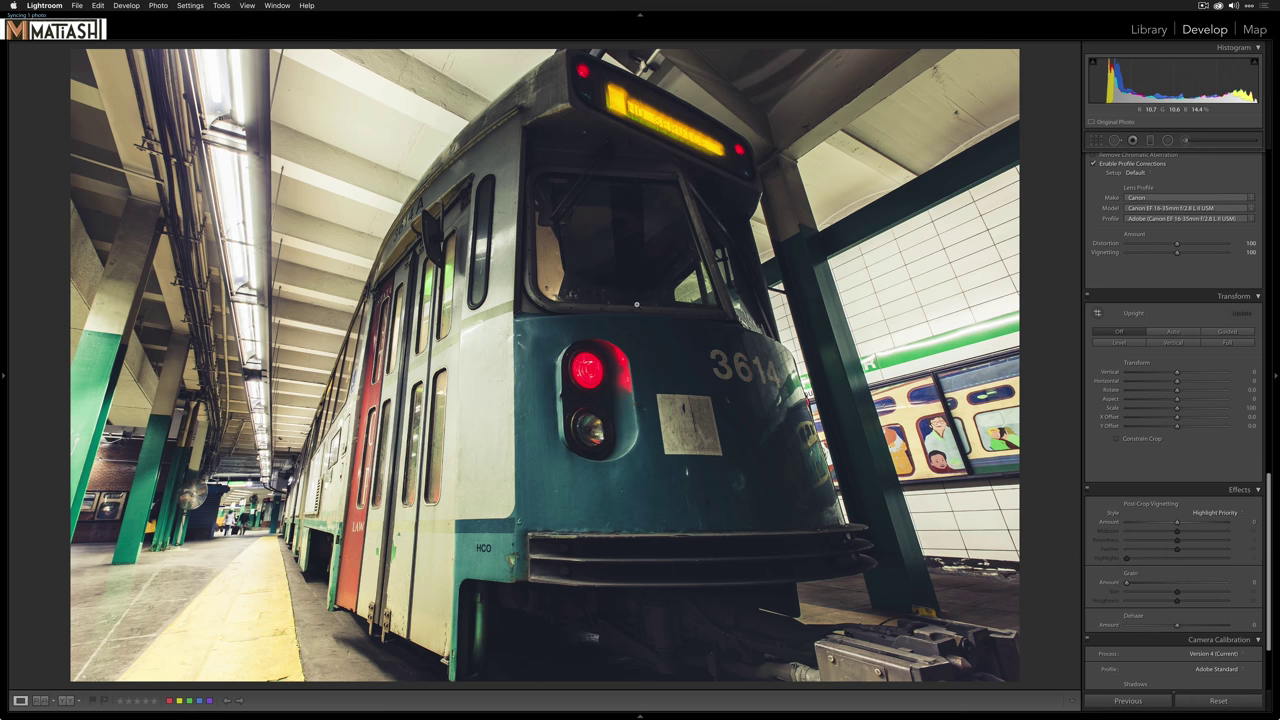
Draw a tall radial filter over the train's front and centre it just beside the red light.
key(shift+m)
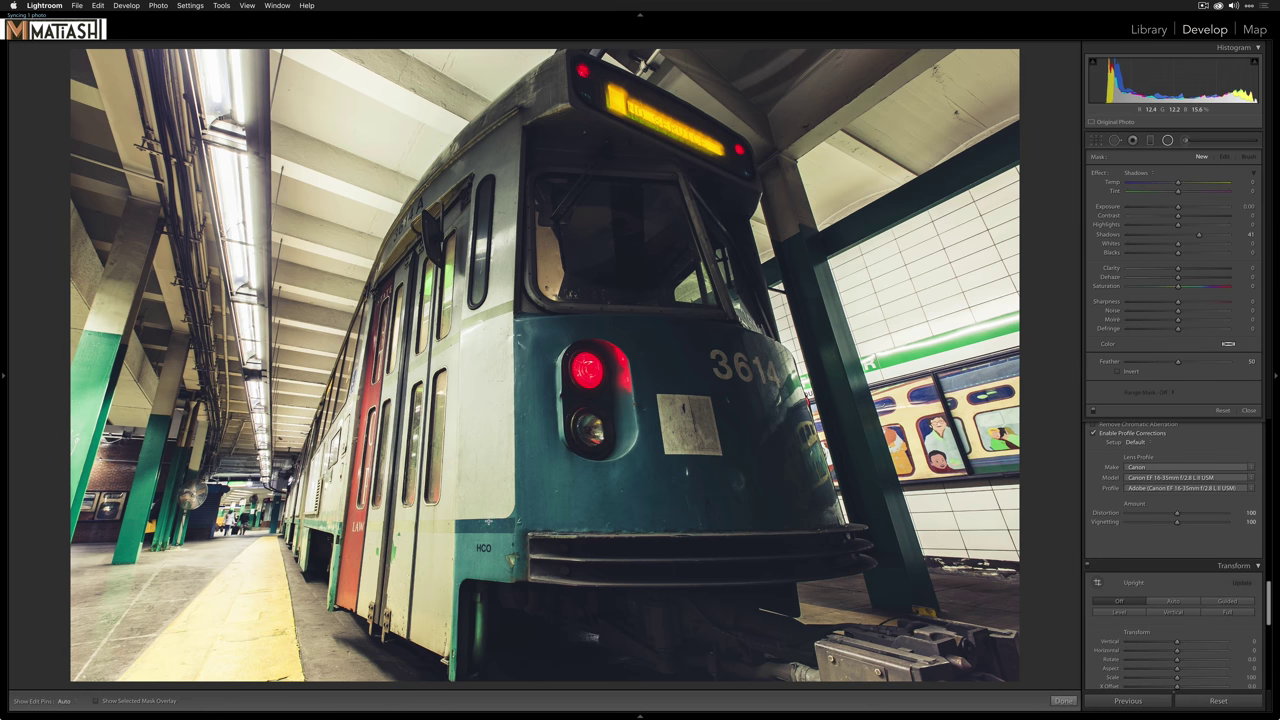
drag(625, 234, 801, 573)
drag(624, 235, 636, 370)
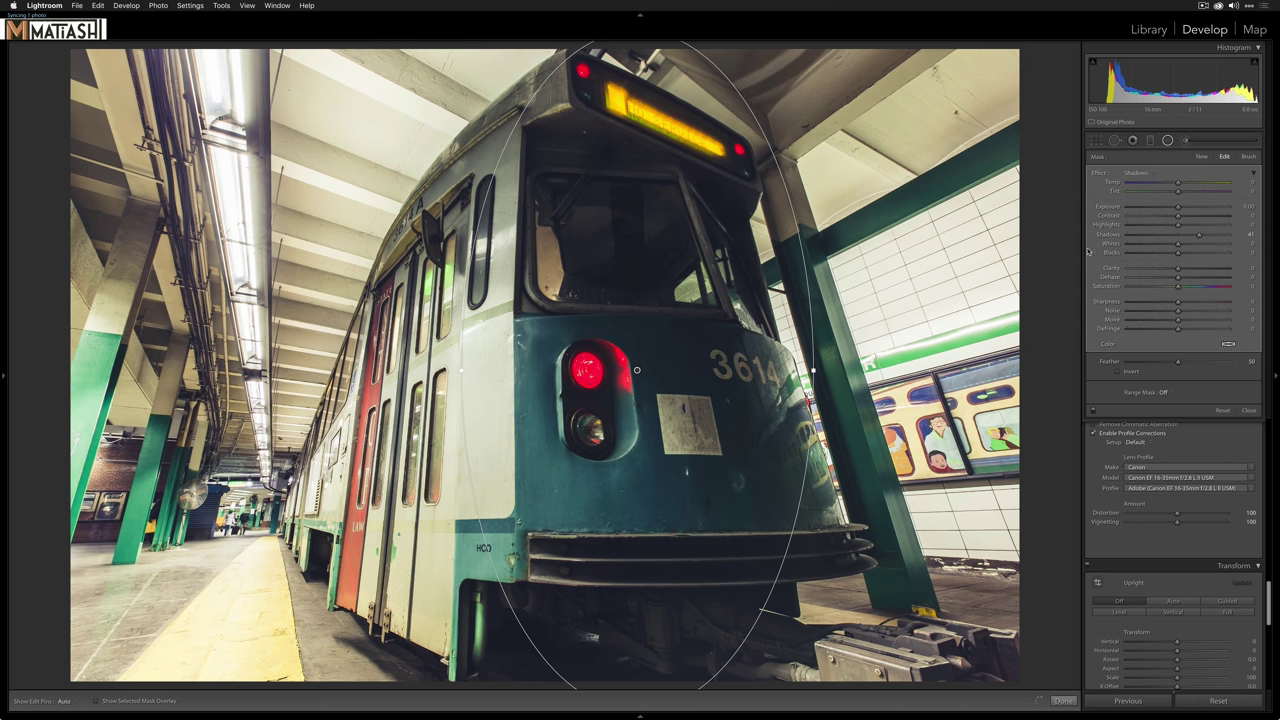
Clear the radial filter's shadow adjustment and darken outside it with exposure -0.52 and highlights -13.
click(1134, 173)
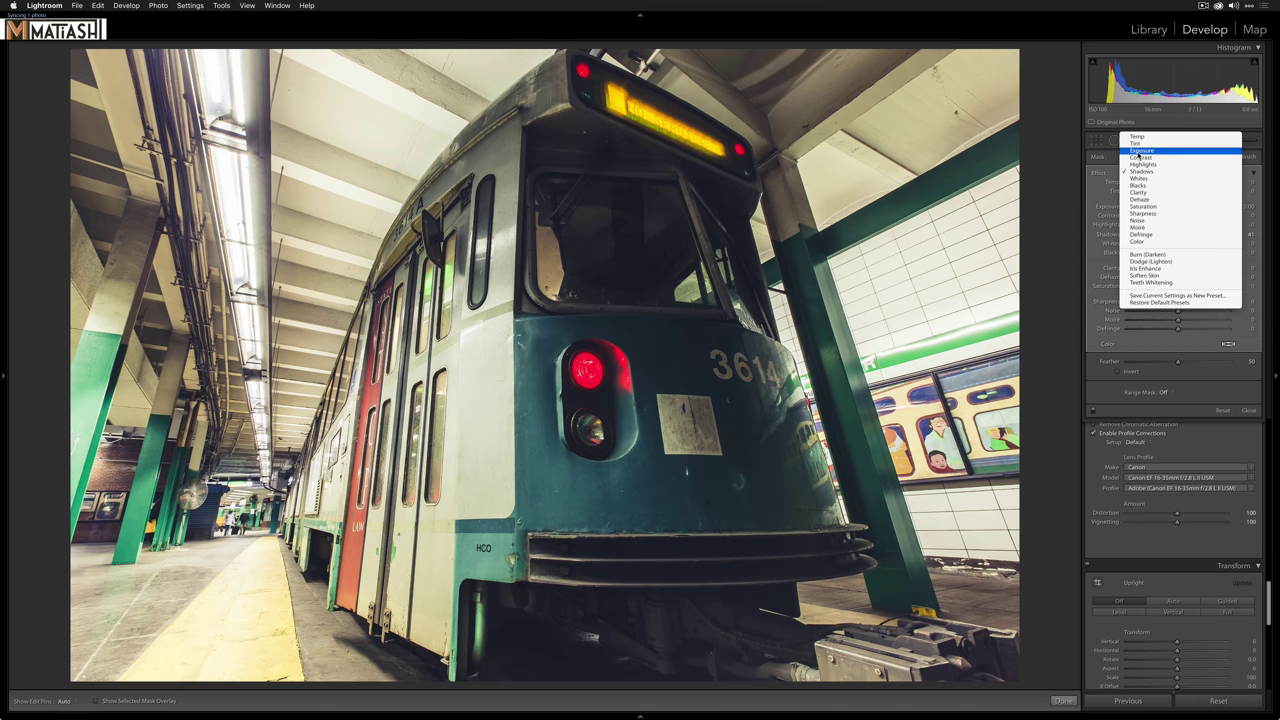
click(1141, 150)
drag(1178, 207, 1171, 207)
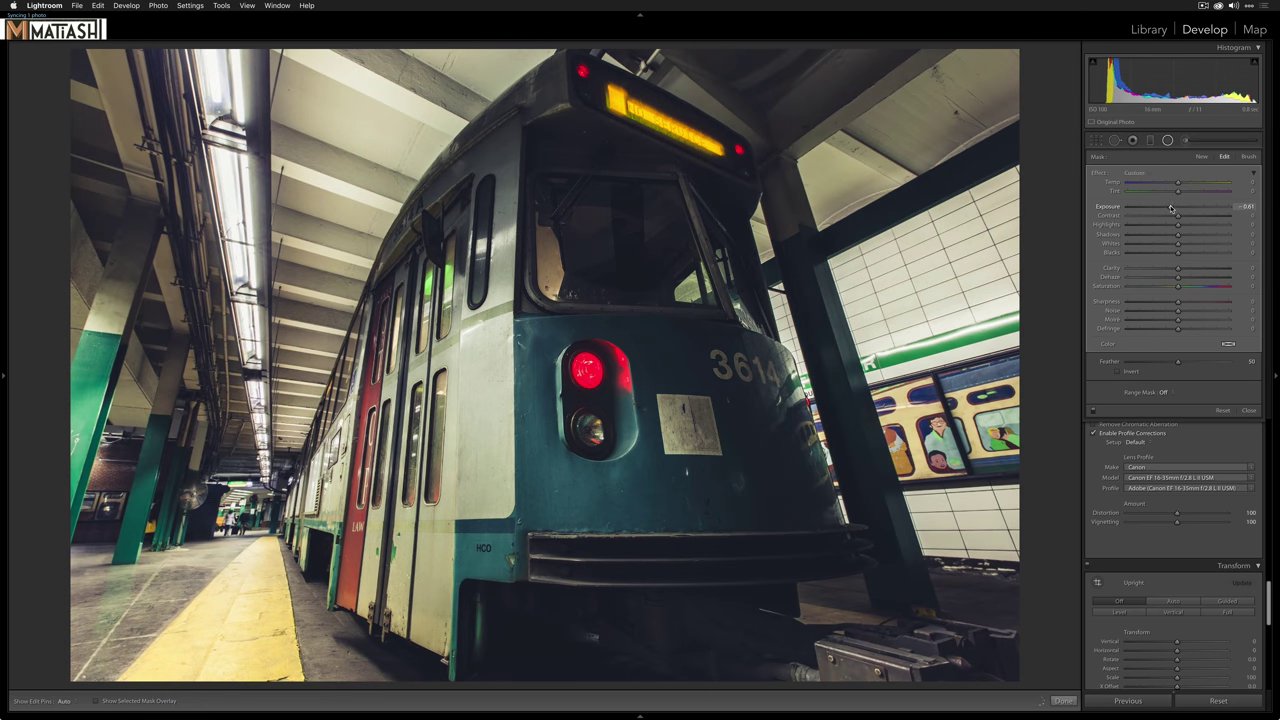
drag(1171, 207, 1173, 207)
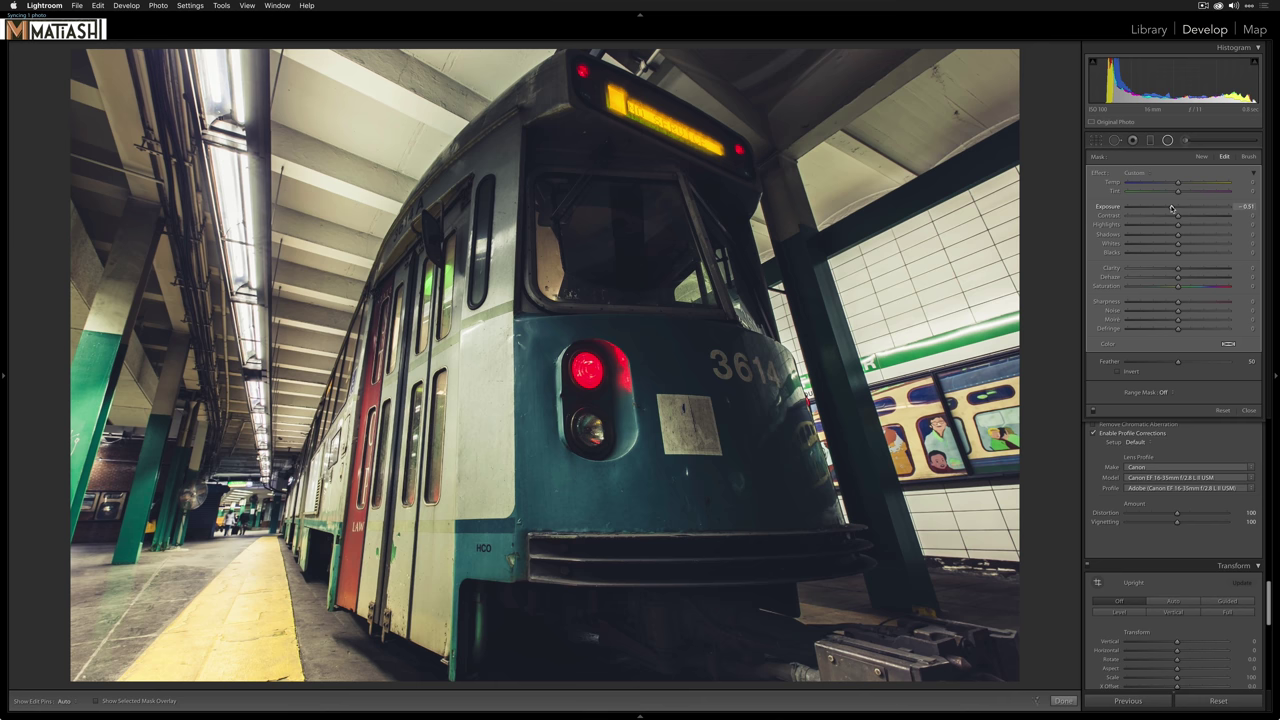
drag(1178, 225, 1172, 226)
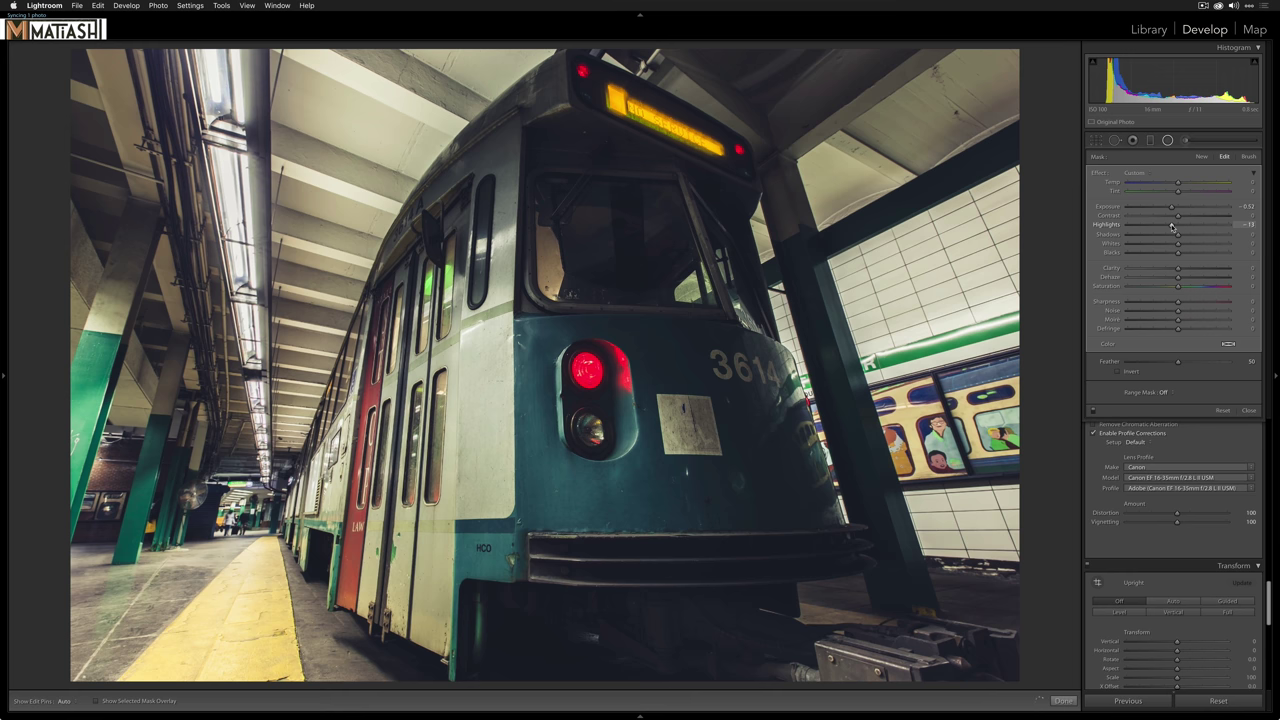
Duplicate the radial filter and invert the duplicate so it affects the area inside the ellipse.
mouse_move(632, 378)
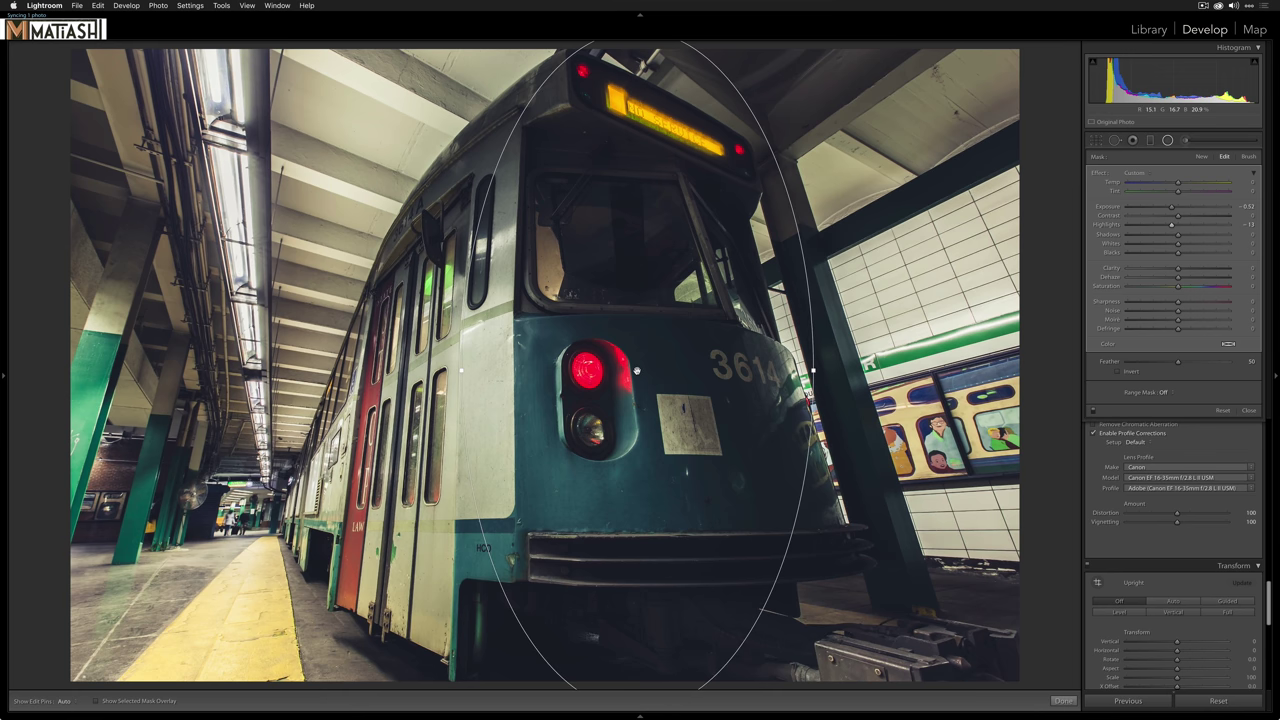
right_click(636, 371)
click(641, 374)
click(1125, 372)
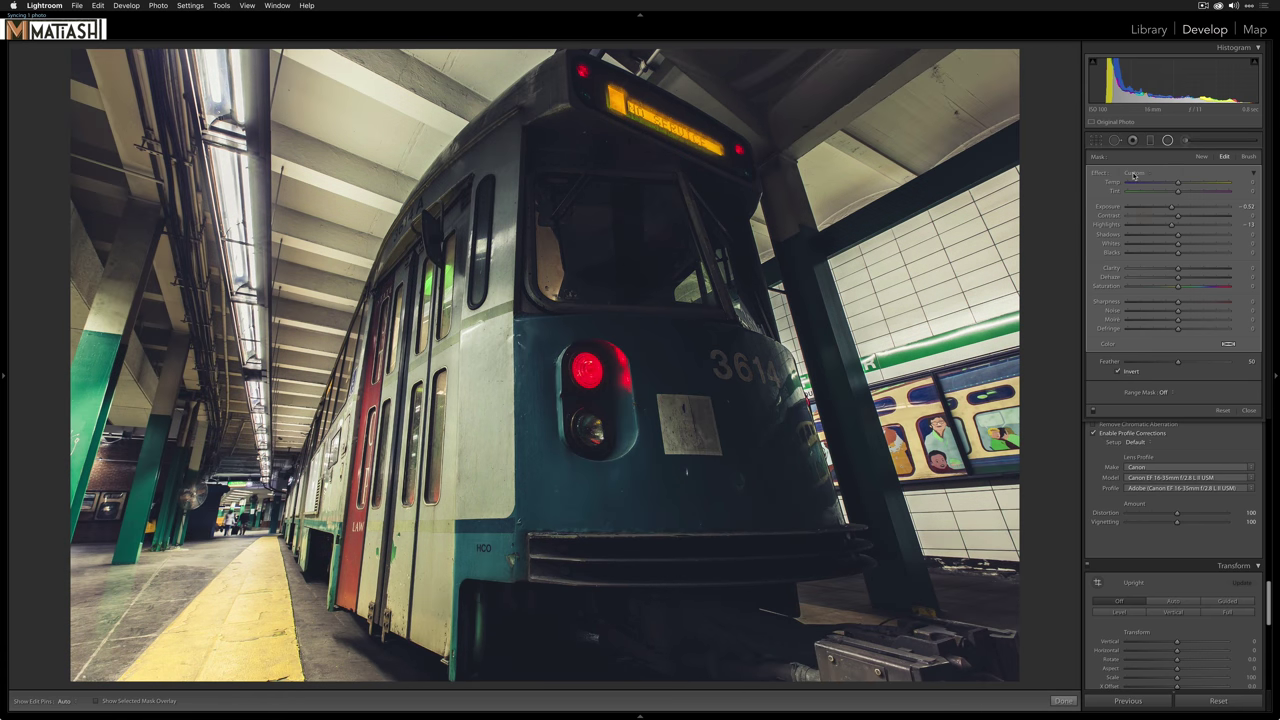
Reset the duplicate filter's effects, set its exposure to 0.67, and widen the ellipse to cover more of the train.
click(1135, 172)
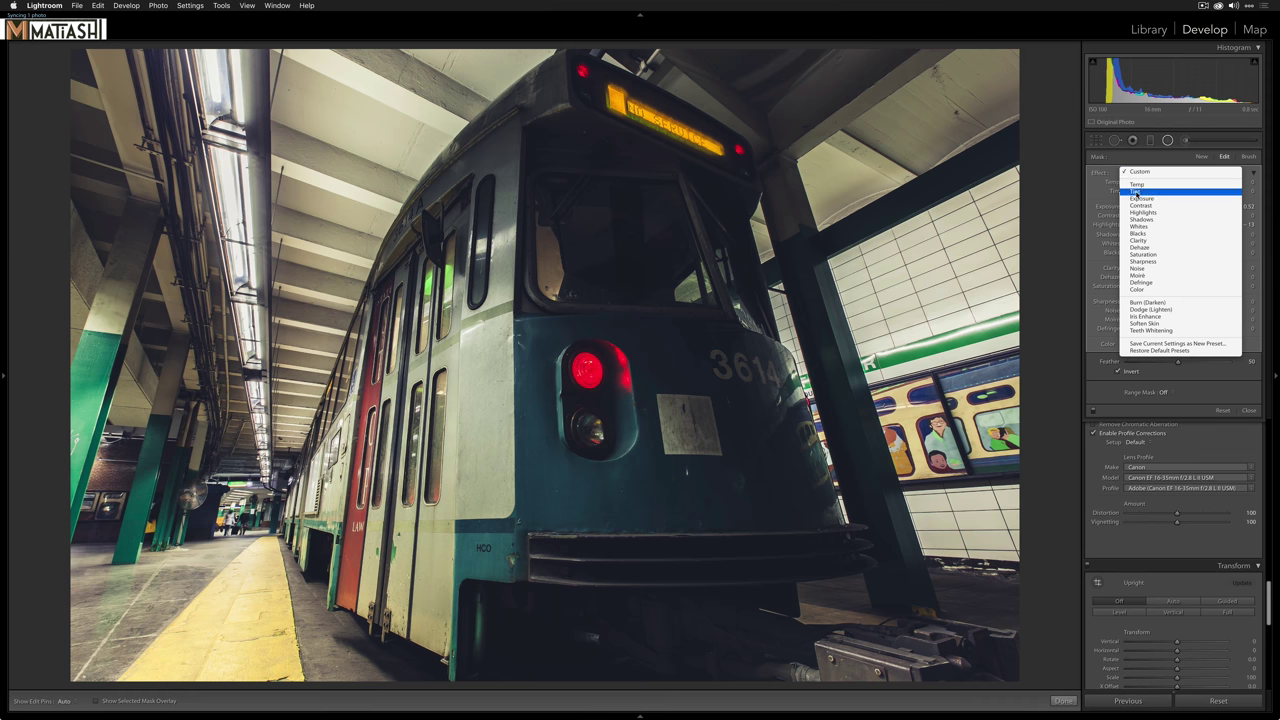
click(1137, 199)
drag(1178, 208, 1185, 209)
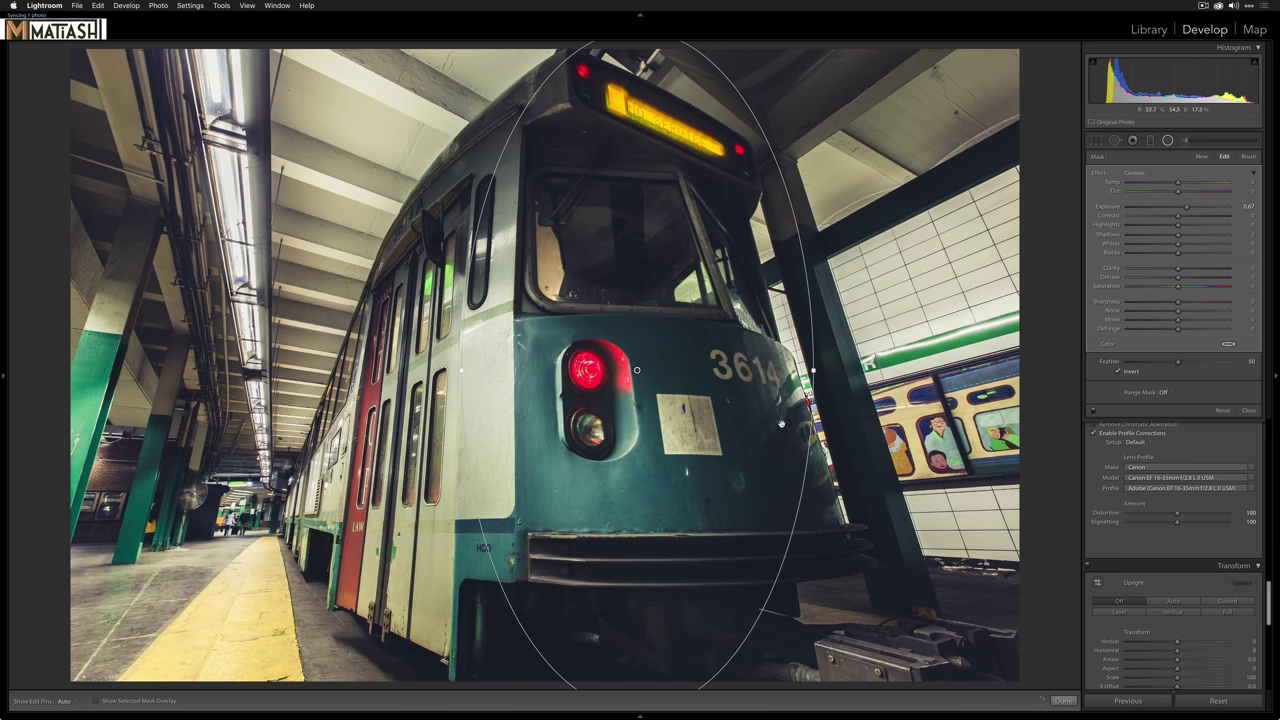
drag(812, 370, 866, 370)
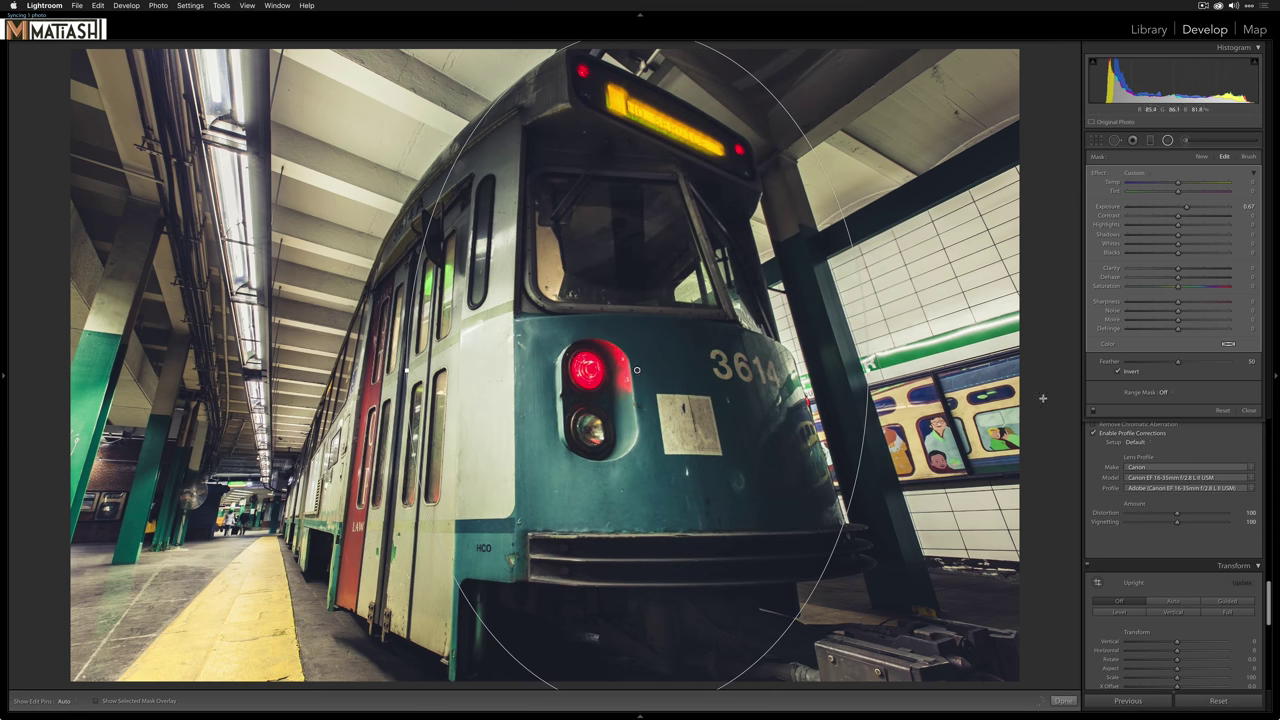
Apply a Color range mask to the duplicate filter and sample two areas of the teal paint on the train's front.
click(1163, 392)
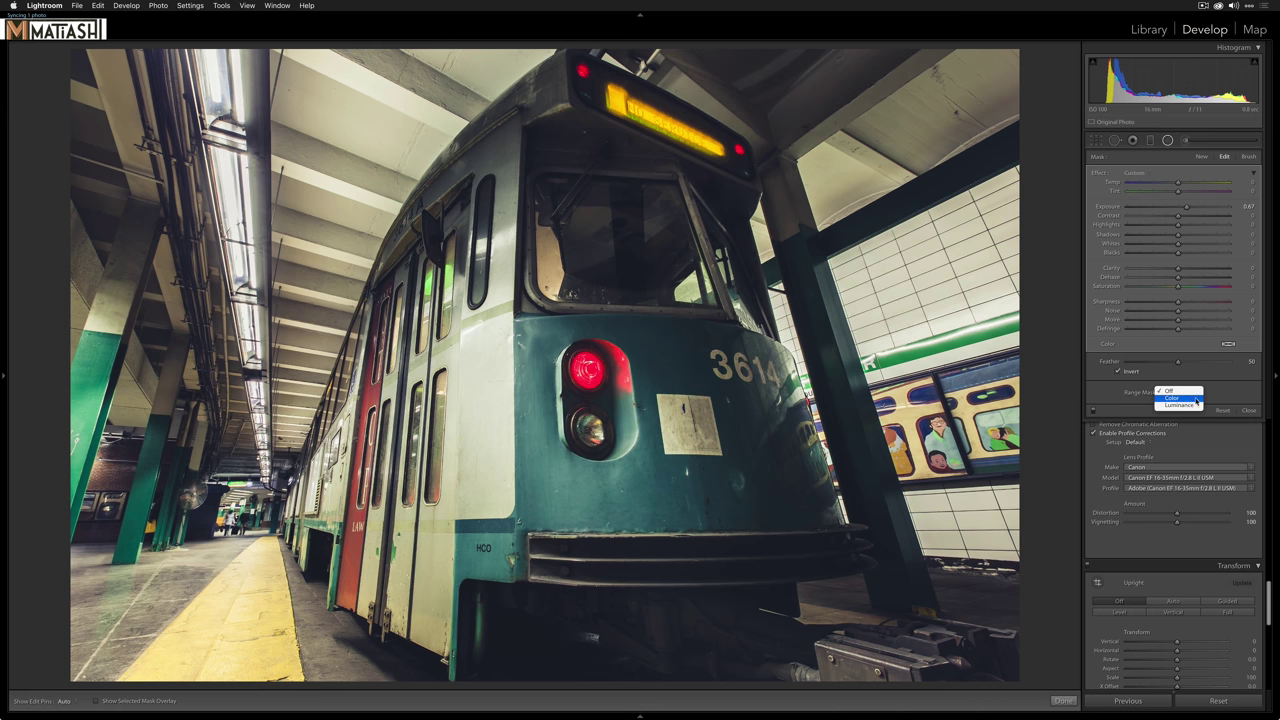
click(1192, 399)
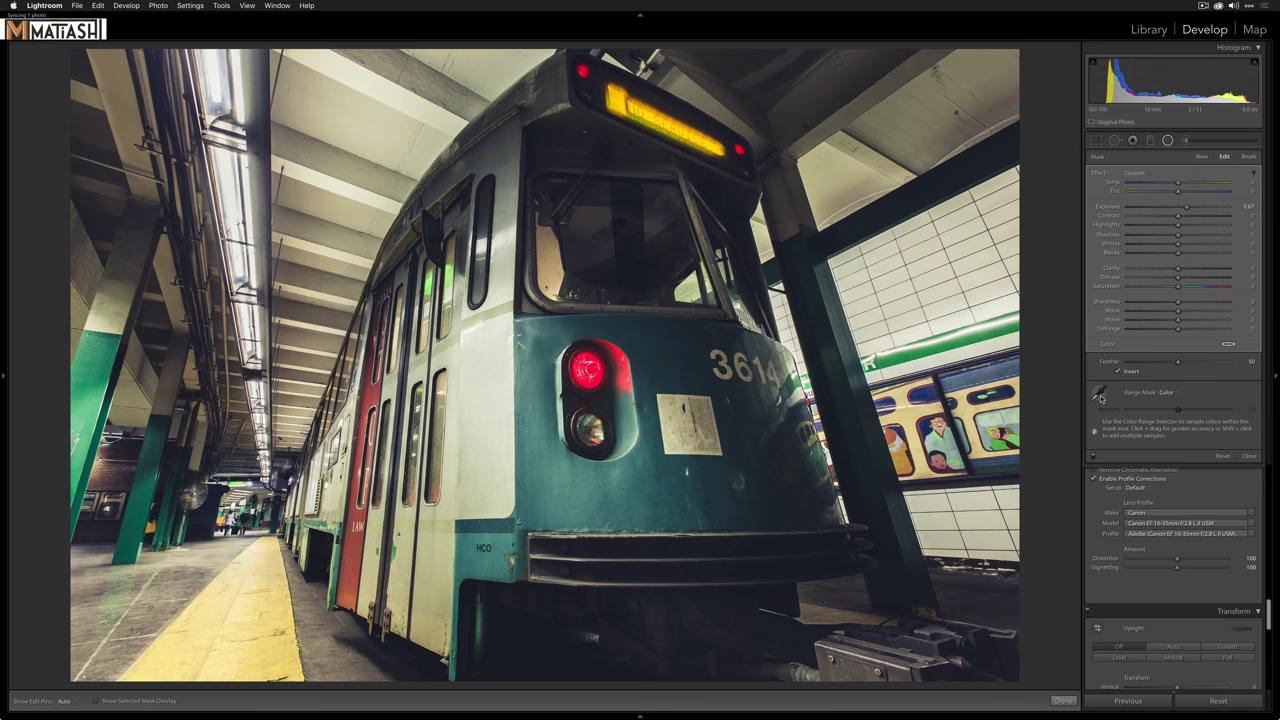
click(1100, 396)
drag(797, 434, 768, 477)
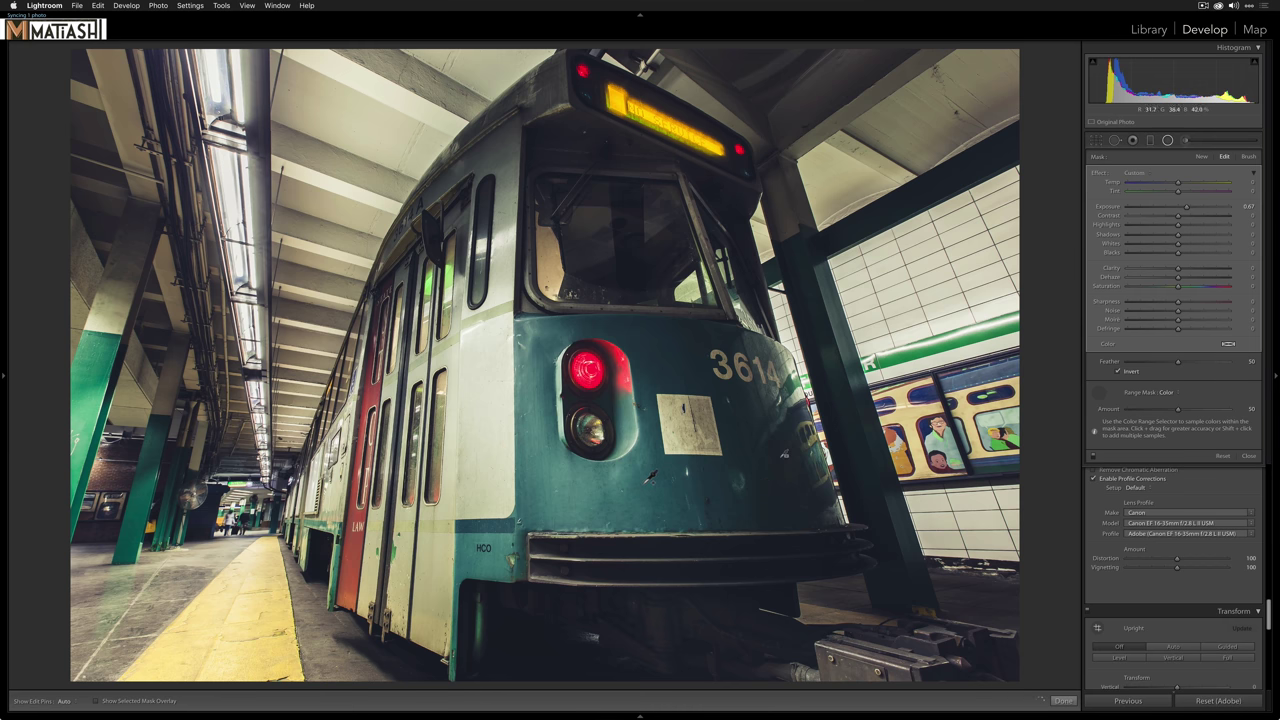
drag(649, 477, 586, 505)
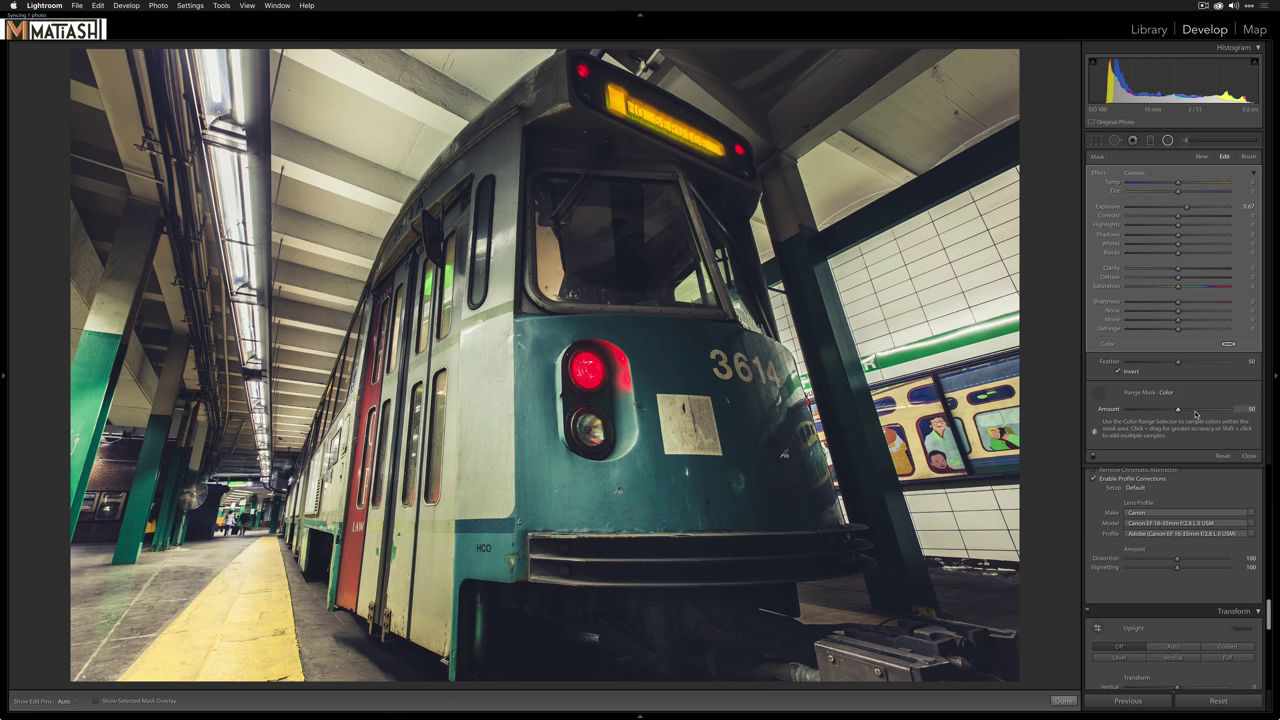
Preview the color range mask, set its amount to 0, and close the radial filter.
key(alt)
drag(1177, 411, 1137, 409)
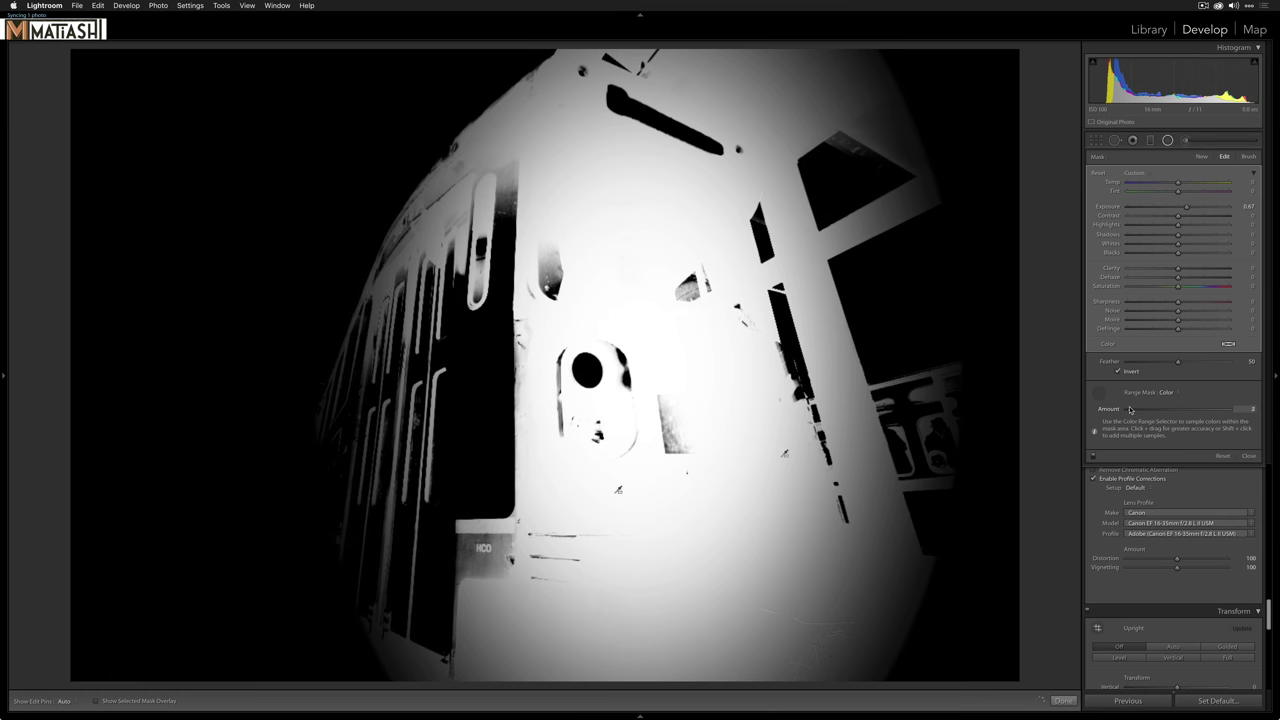
drag(1160, 410, 1238, 412)
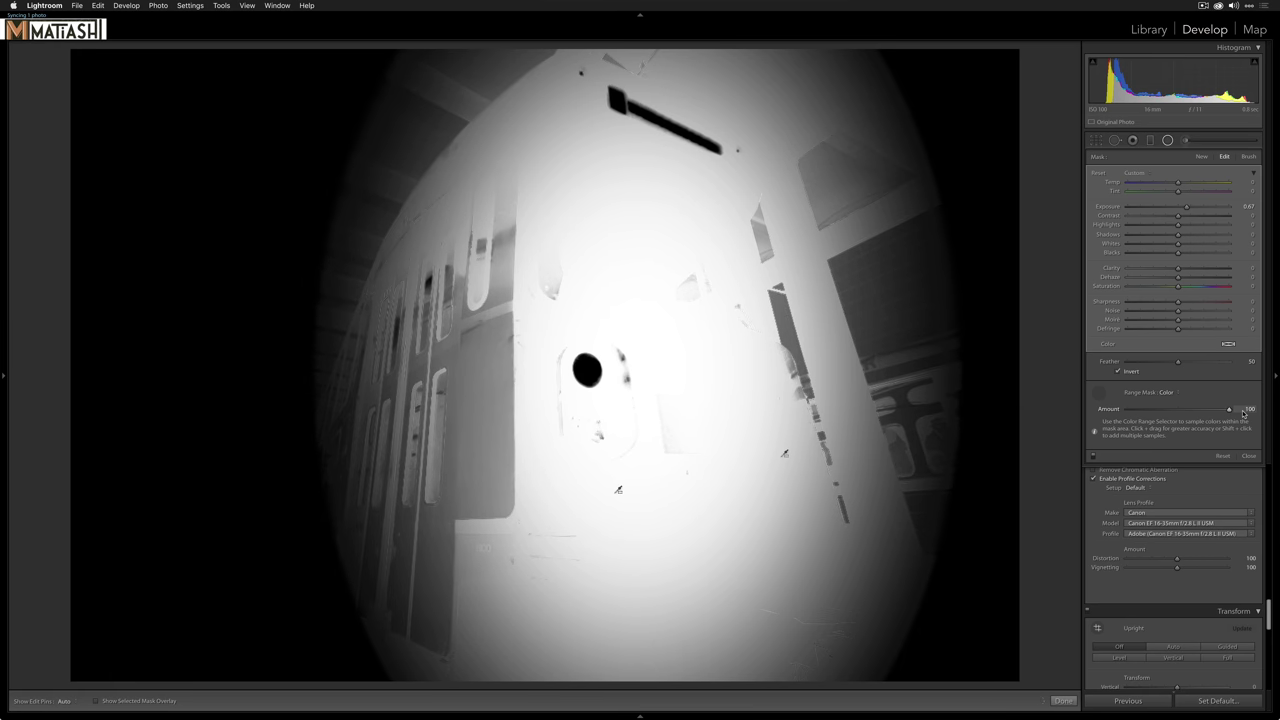
drag(1243, 413, 1127, 410)
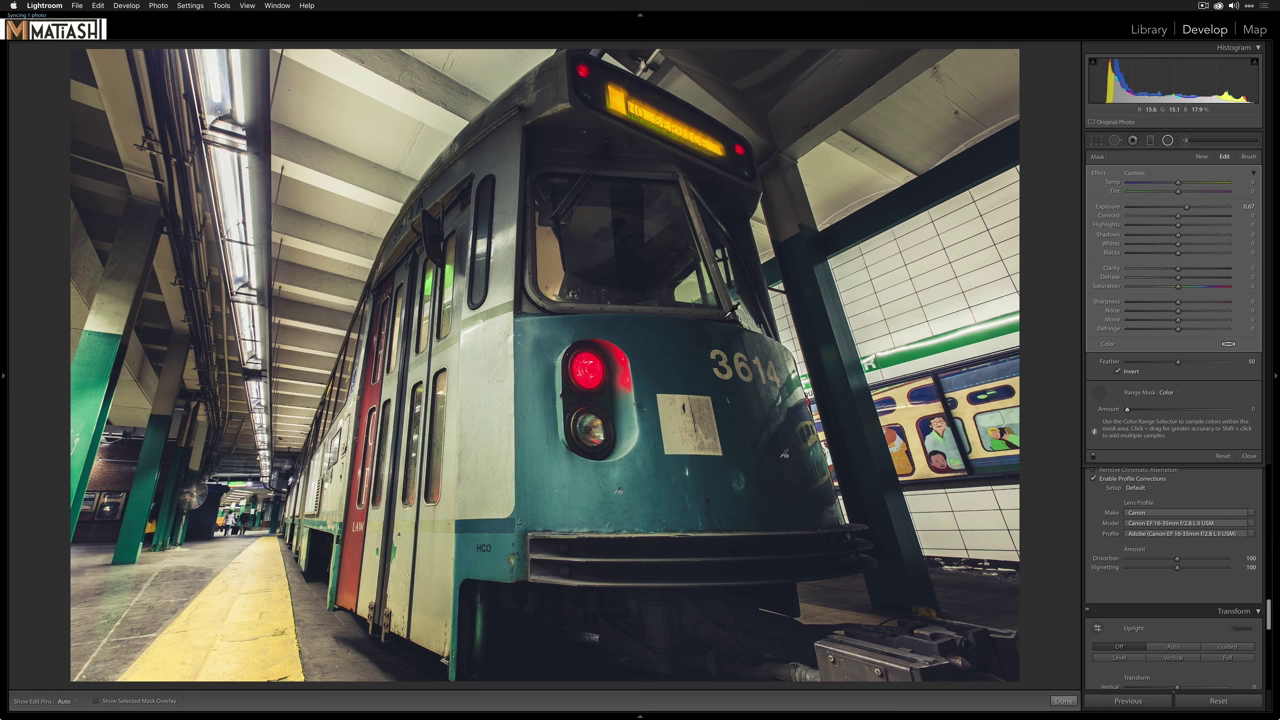
key(shift)
click(1168, 141)
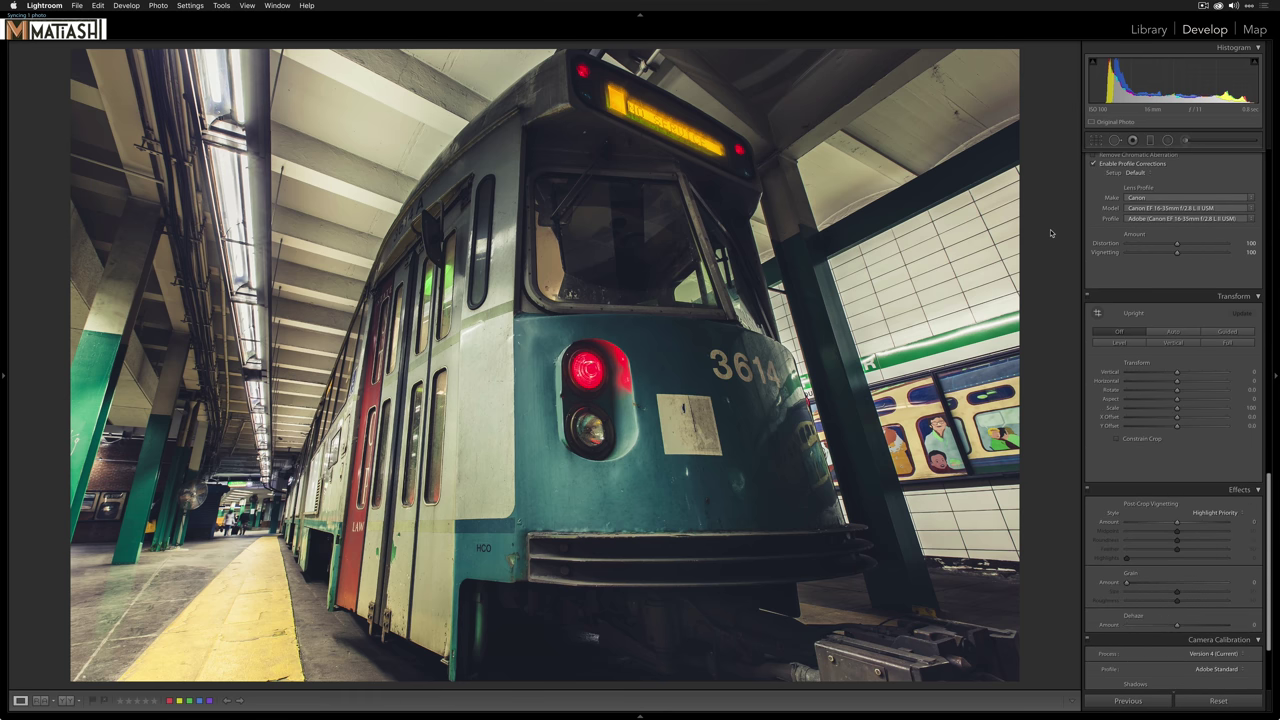
Compare the before and after versions of the photo.
key(backslash)
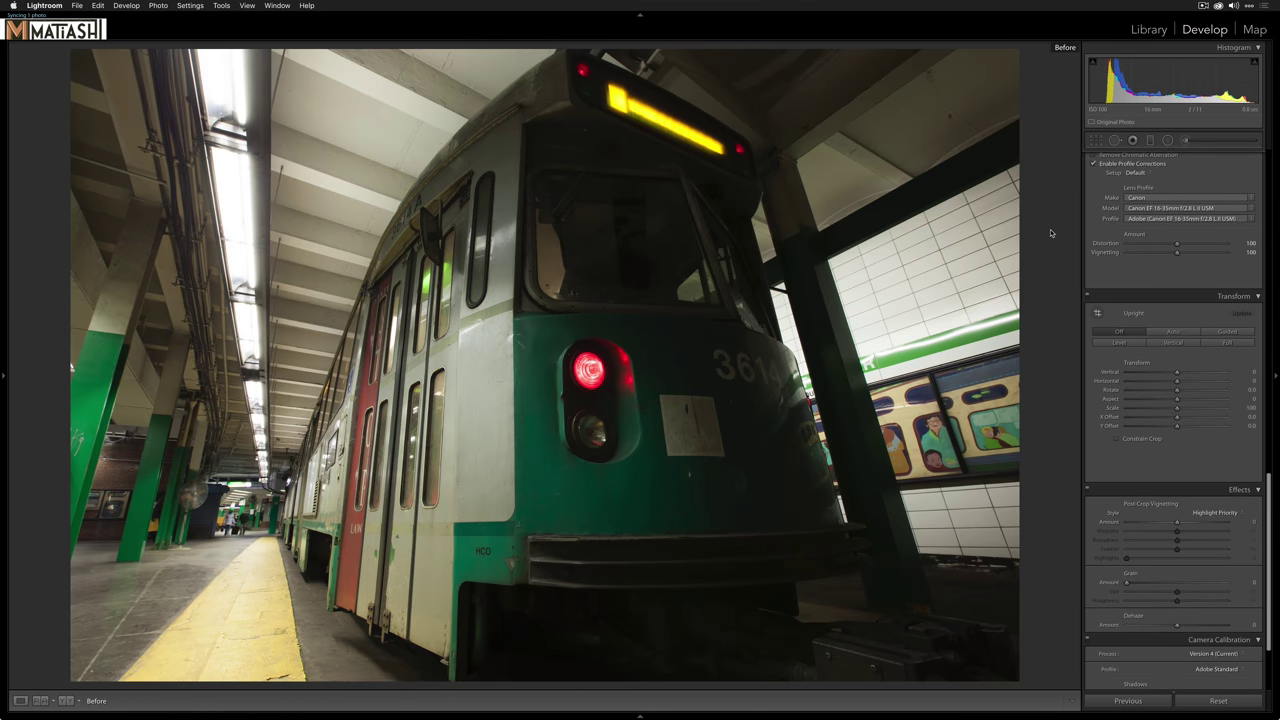
key(backslash)
key(backslash)
key(backslash)
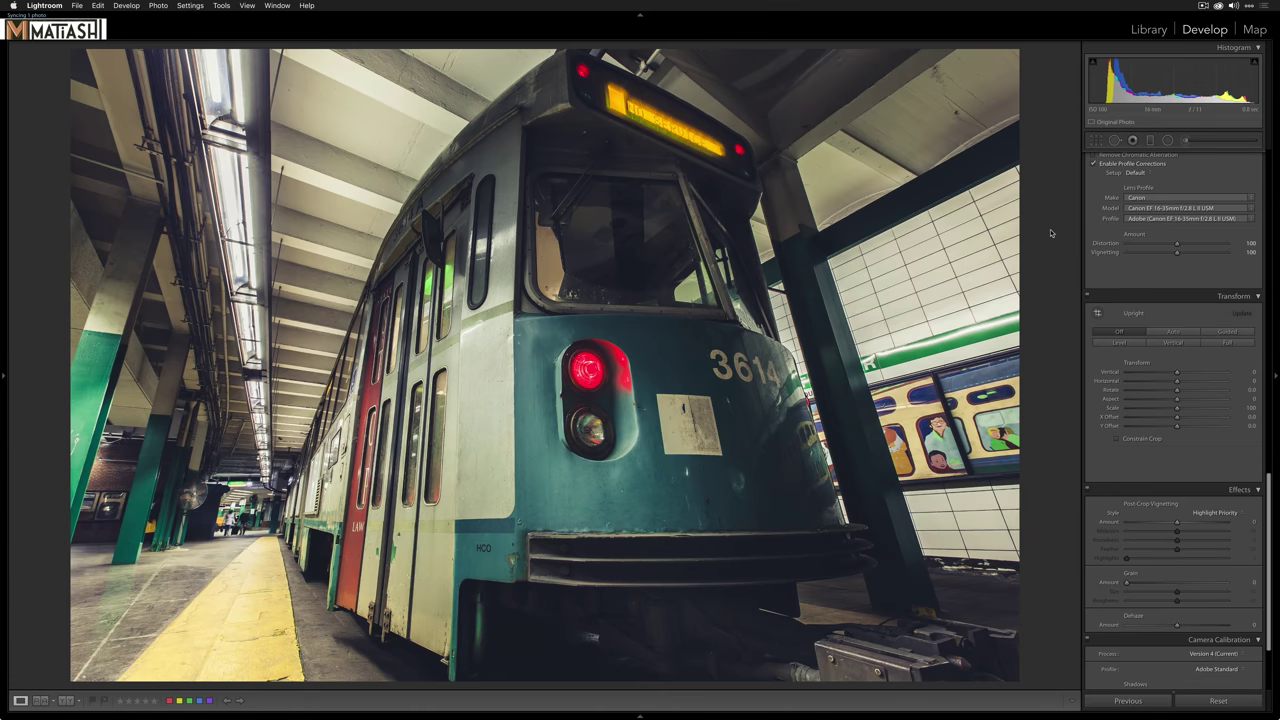
key(backslash)
key(backslash)
Open the edited train photo from Lightroom in Adobe Photoshop CC 2018.
click(157, 5)
mouse_move(193, 62)
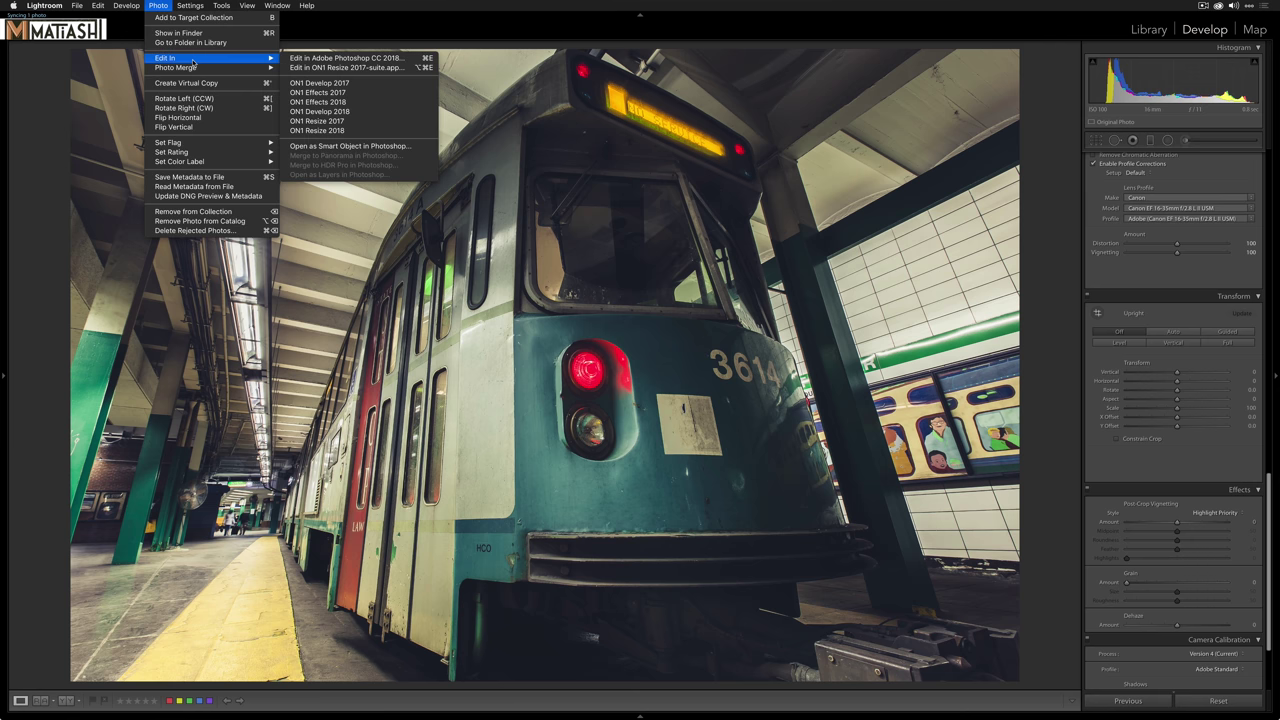
click(357, 59)
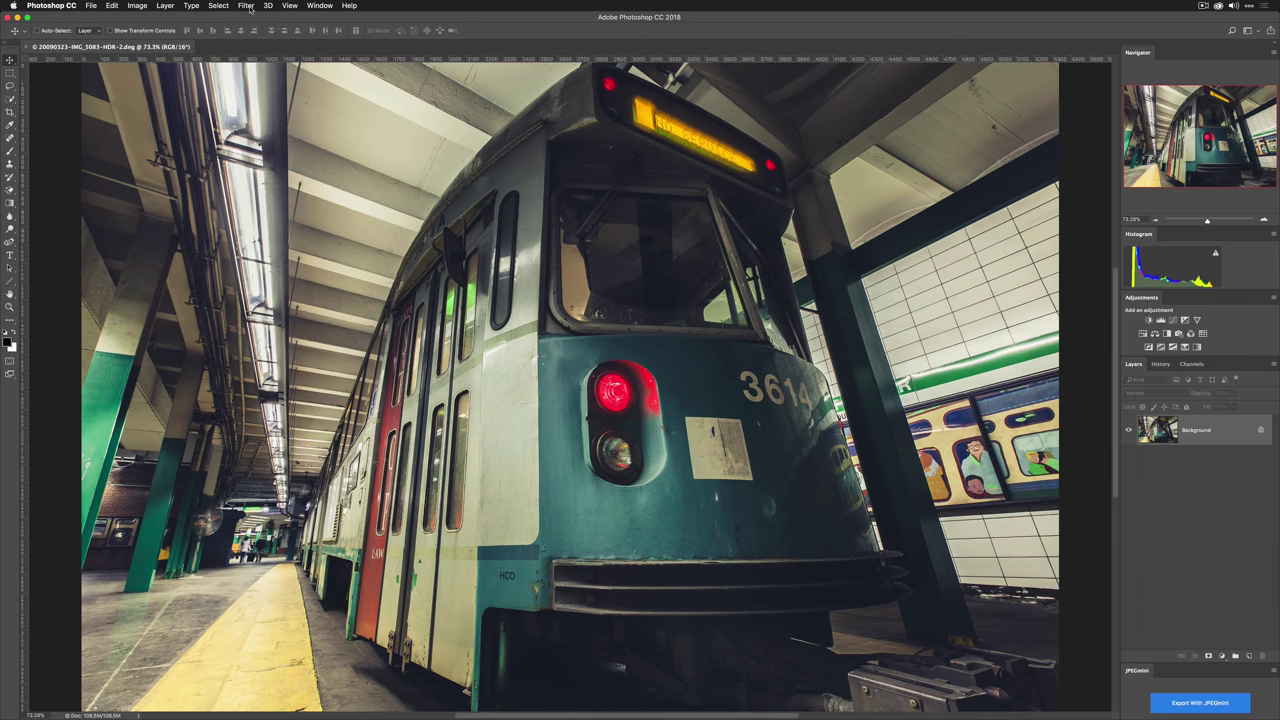
Start a Tilt-Shift blur, rotate its focus band to nearly vertical, and center it on the train's front between headlight and number.
click(248, 6)
mouse_move(309, 136)
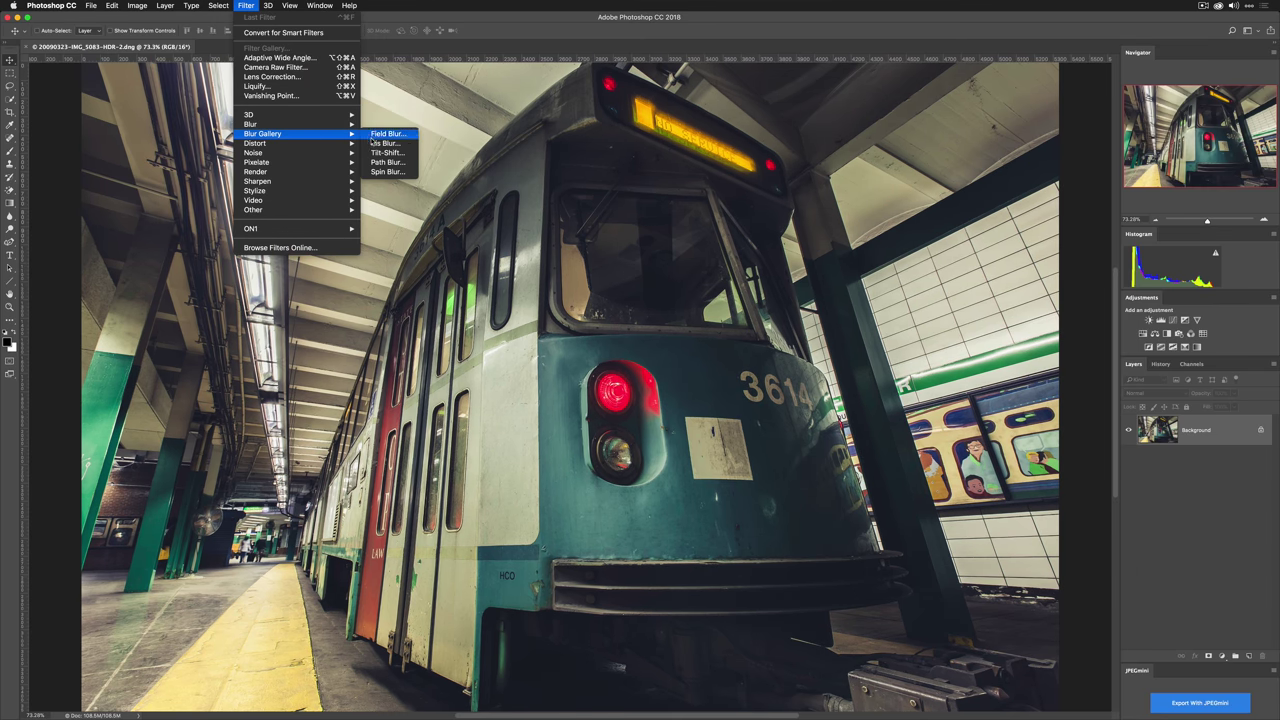
click(406, 155)
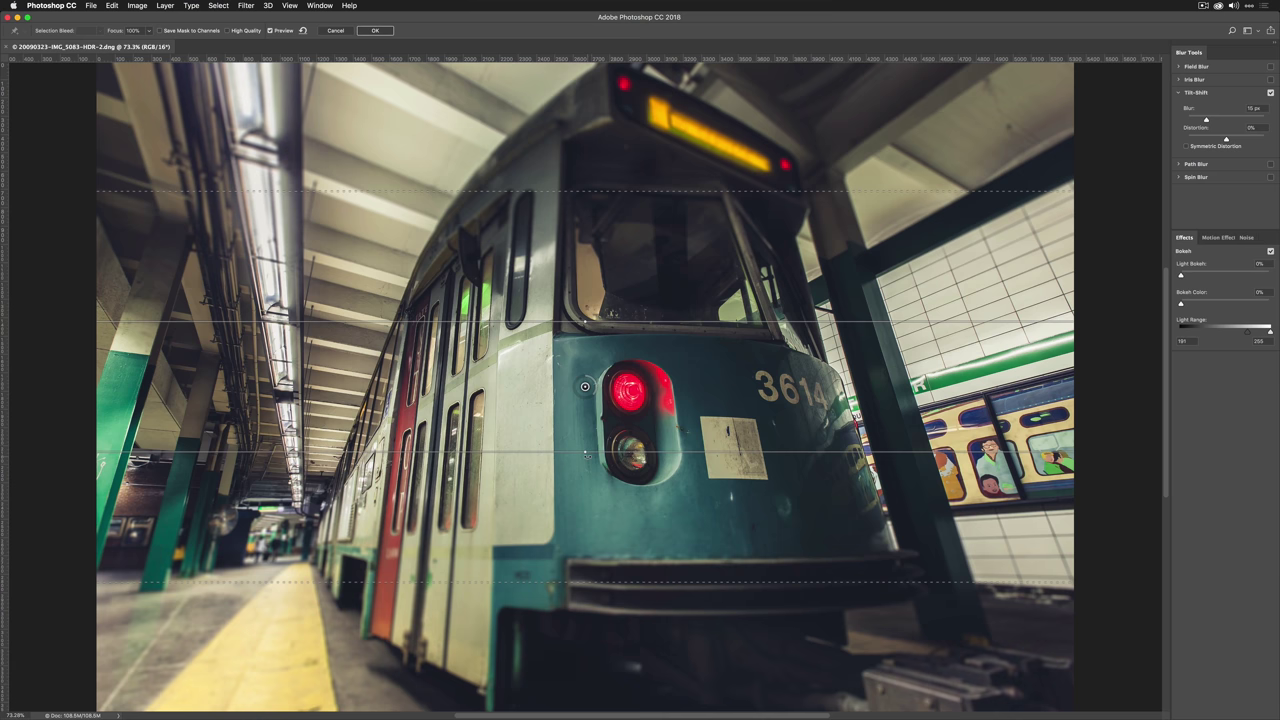
drag(587, 455, 486, 382)
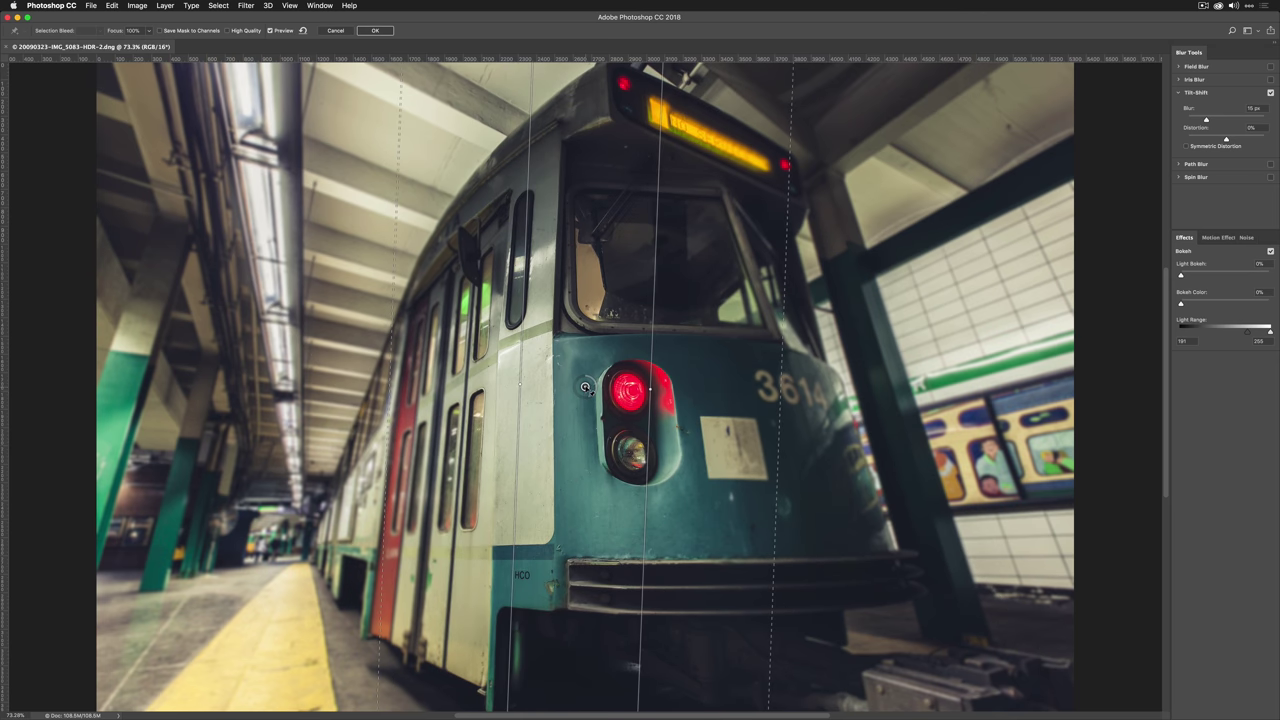
drag(585, 387, 717, 387)
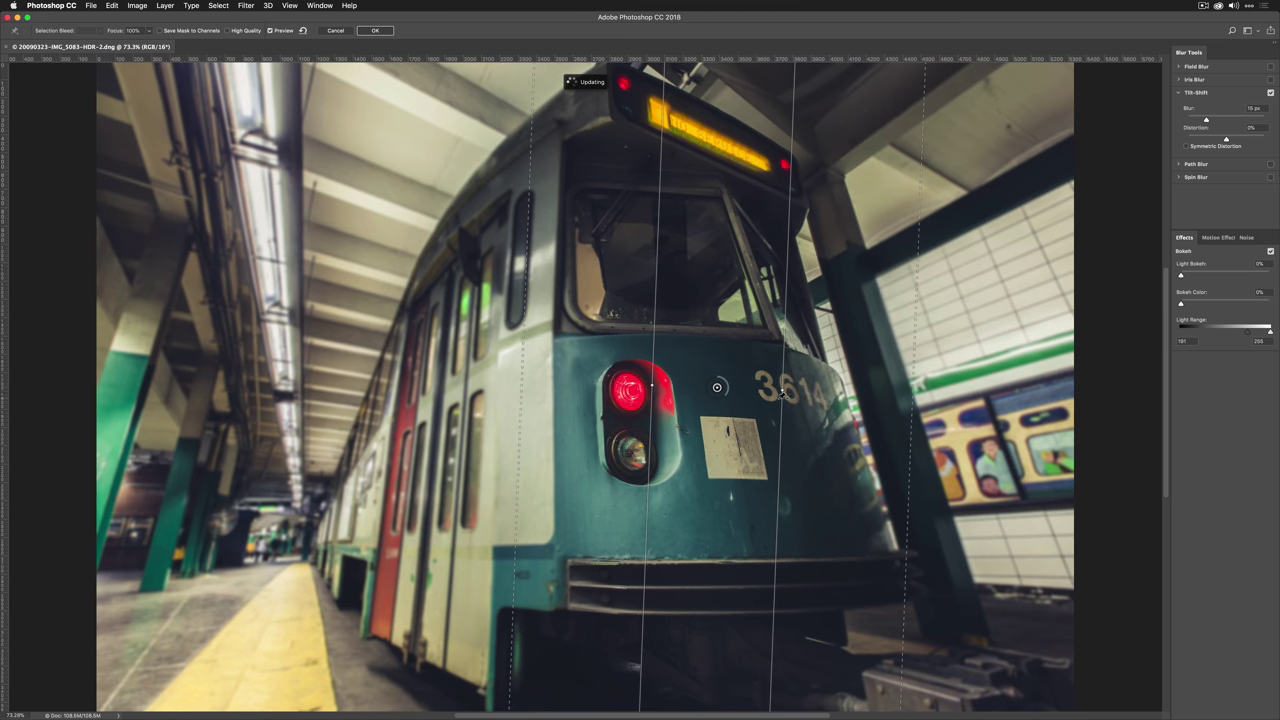
Widen the Tilt-Shift sharp zone to span the train's whole front, and extend the blur transitions outward on both sides.
drag(786, 372, 895, 394)
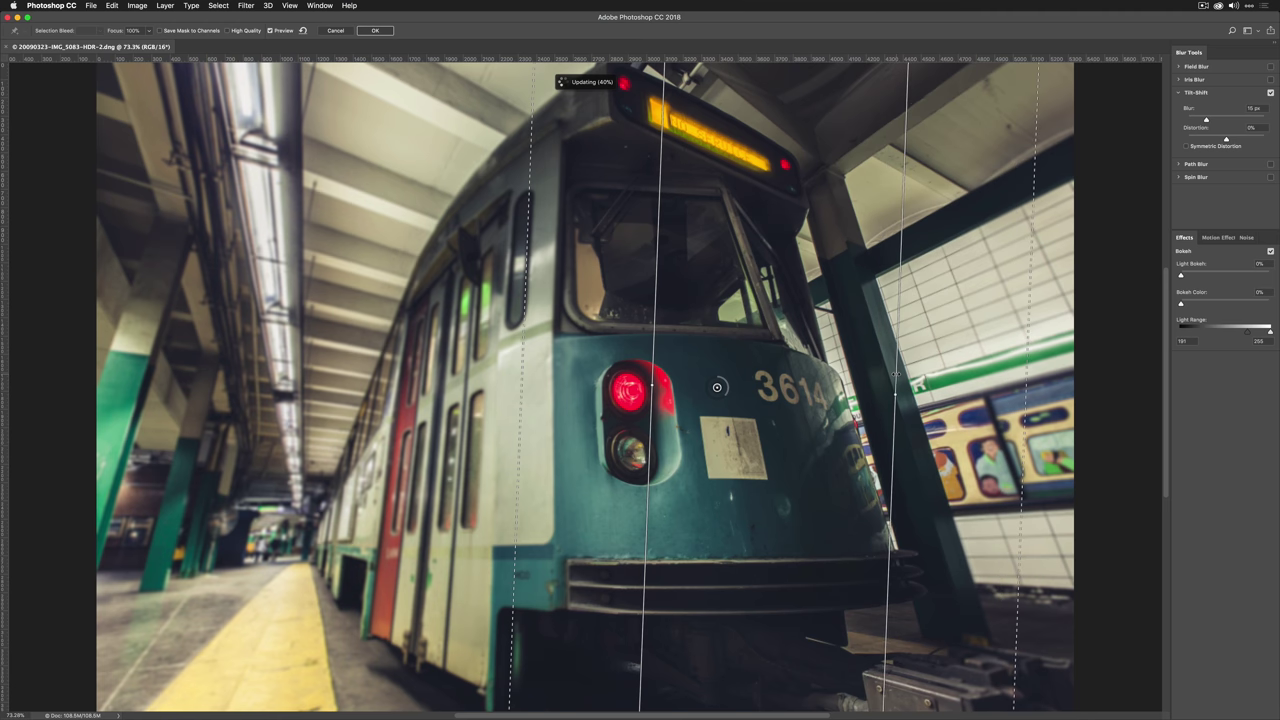
drag(652, 343, 540, 352)
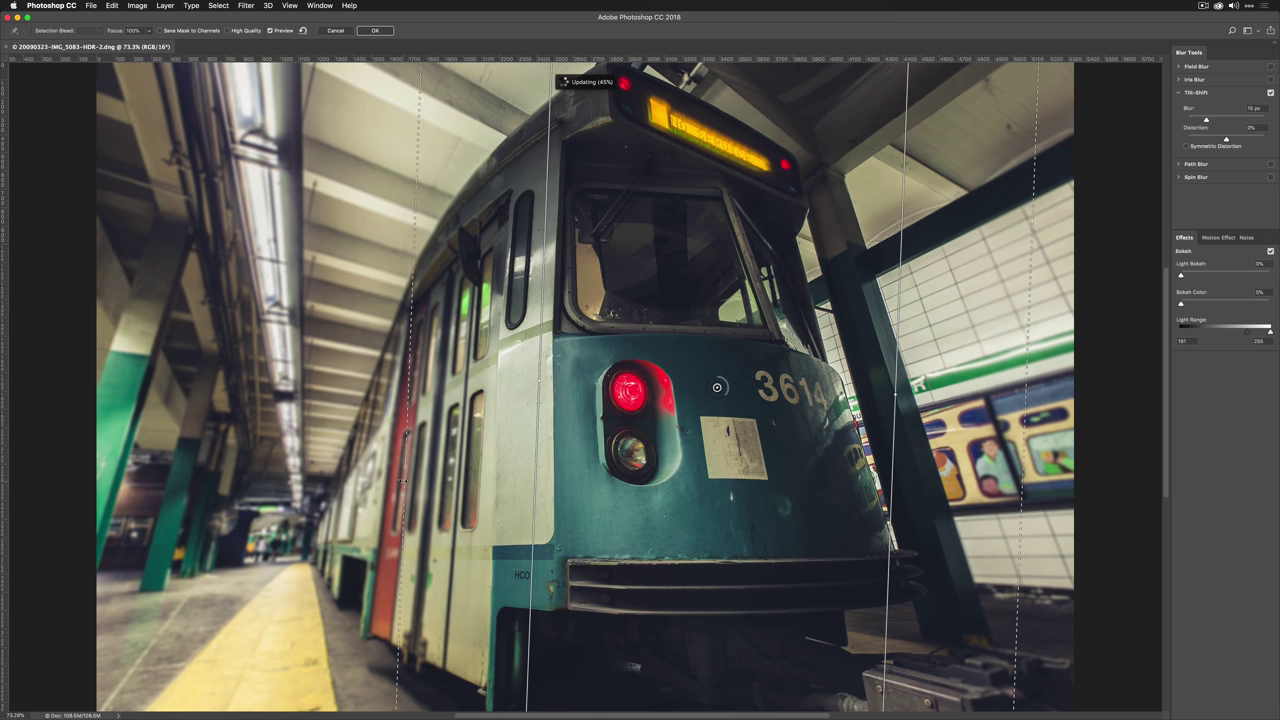
drag(403, 478, 389, 481)
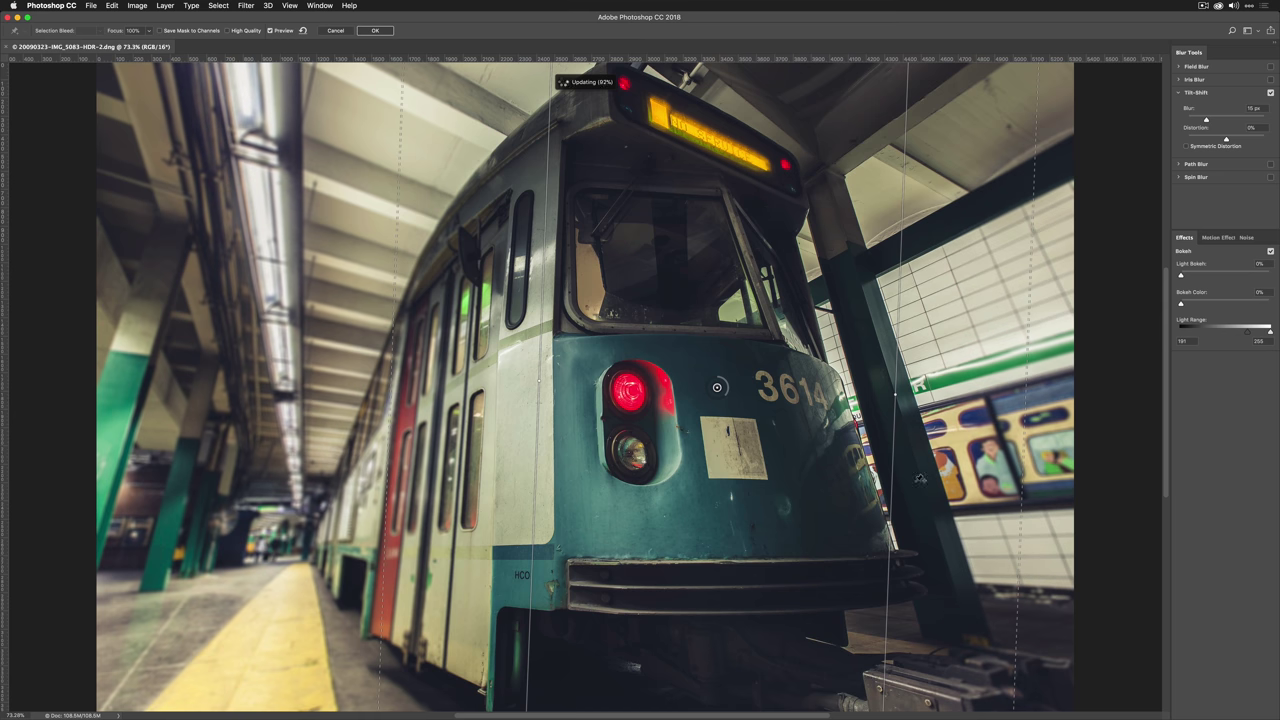
mouse_move(1046, 479)
mouse_down()
mouse_move(1068, 481)
mouse_move(1057, 483)
mouse_up()
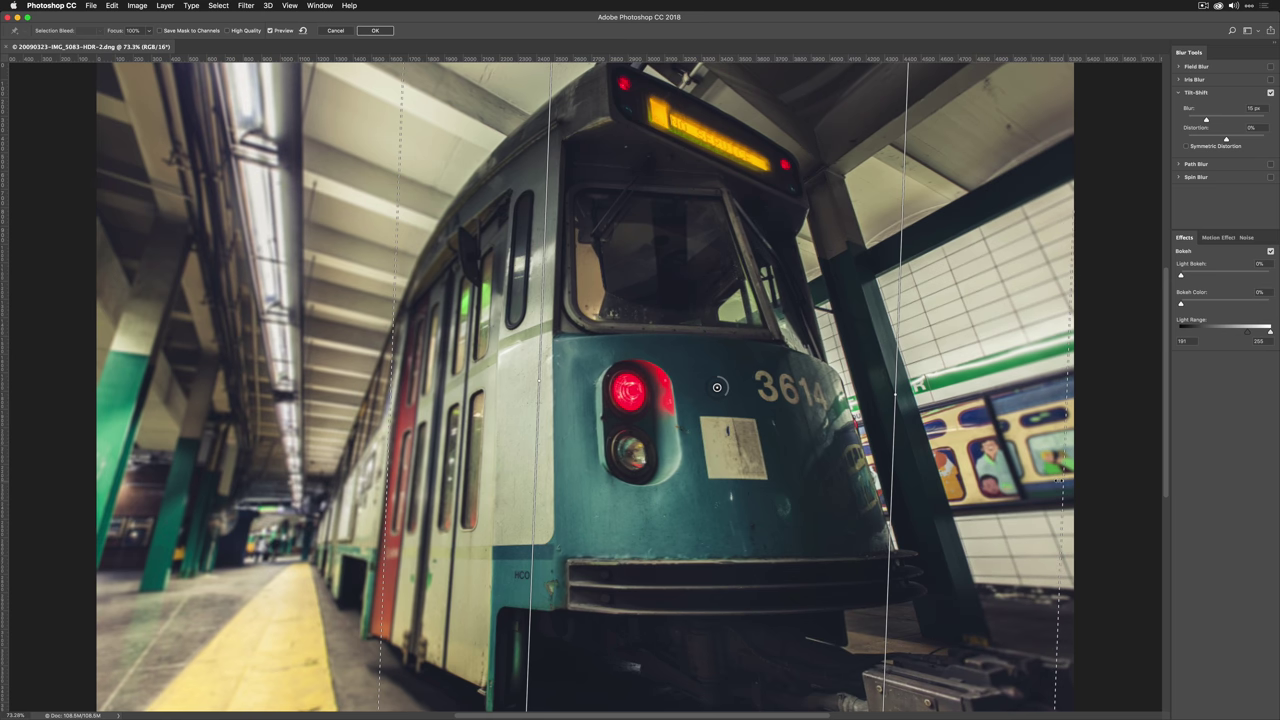